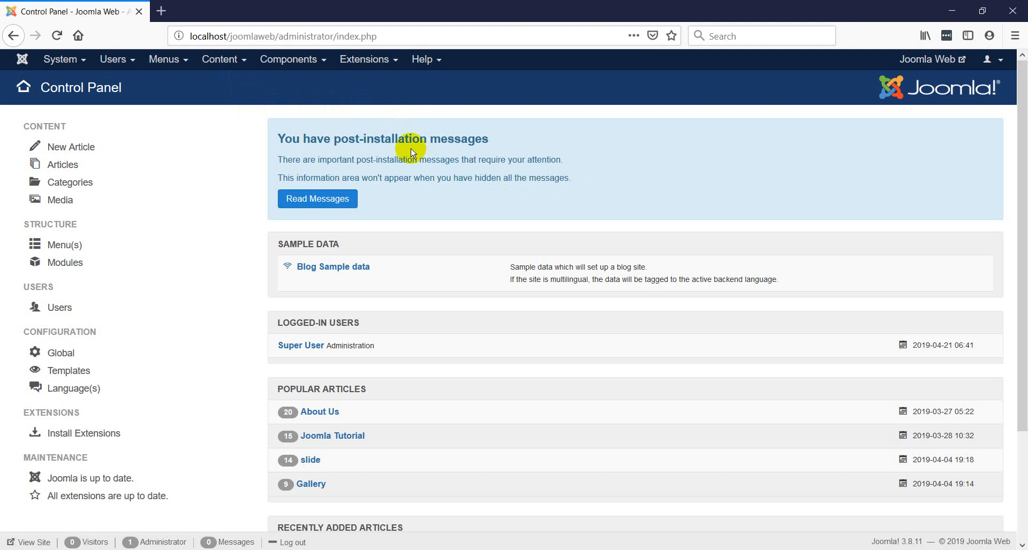
Open the extension installation page from the Joomla control panel
left_click(369, 60)
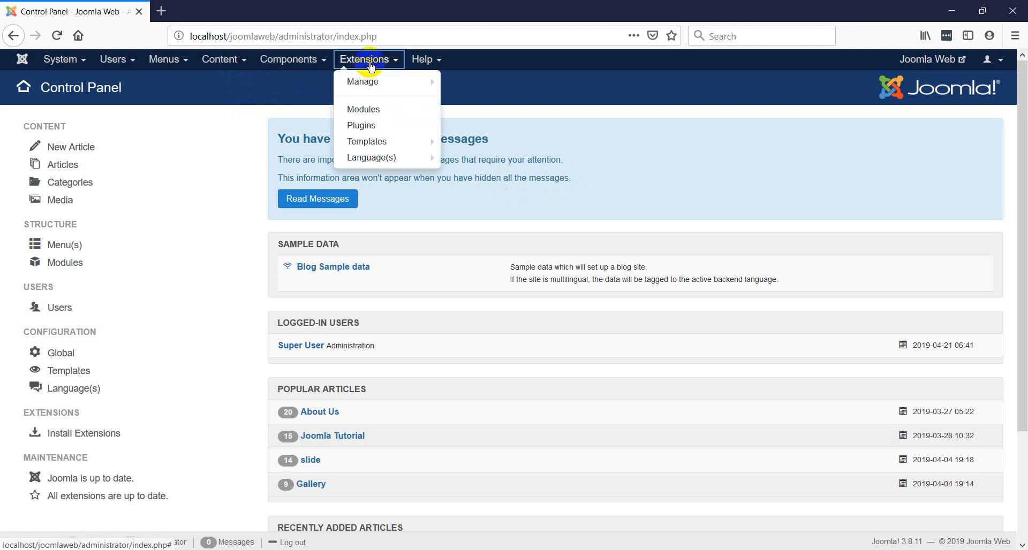
mouse_move(370, 82)
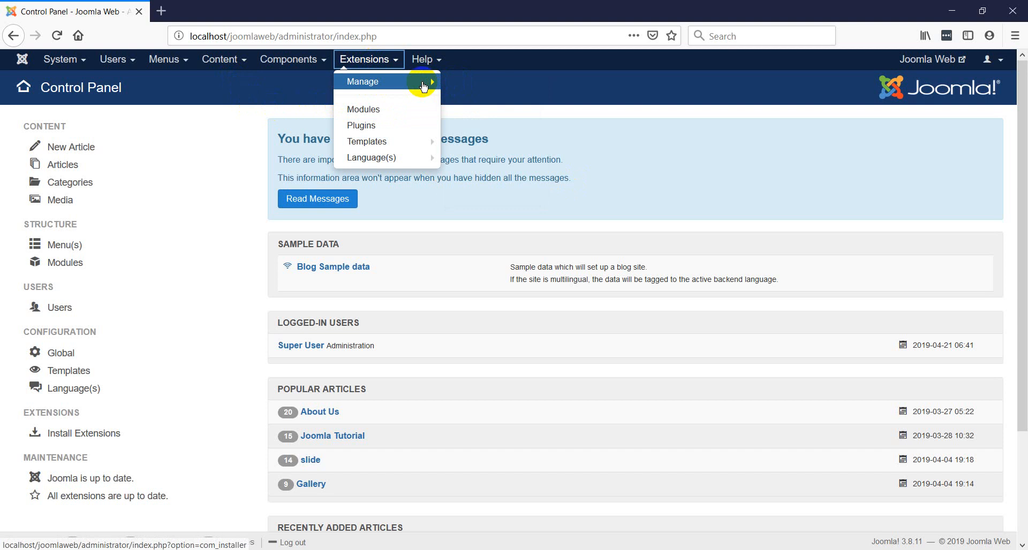
mouse_move(424, 87)
left_click(467, 81)
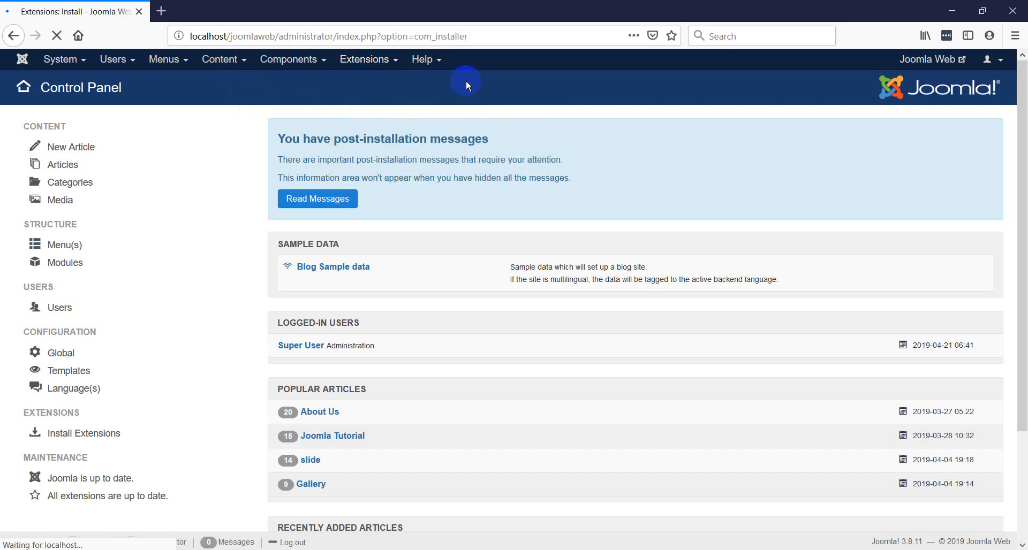
scroll(610, 330, "down", 1)
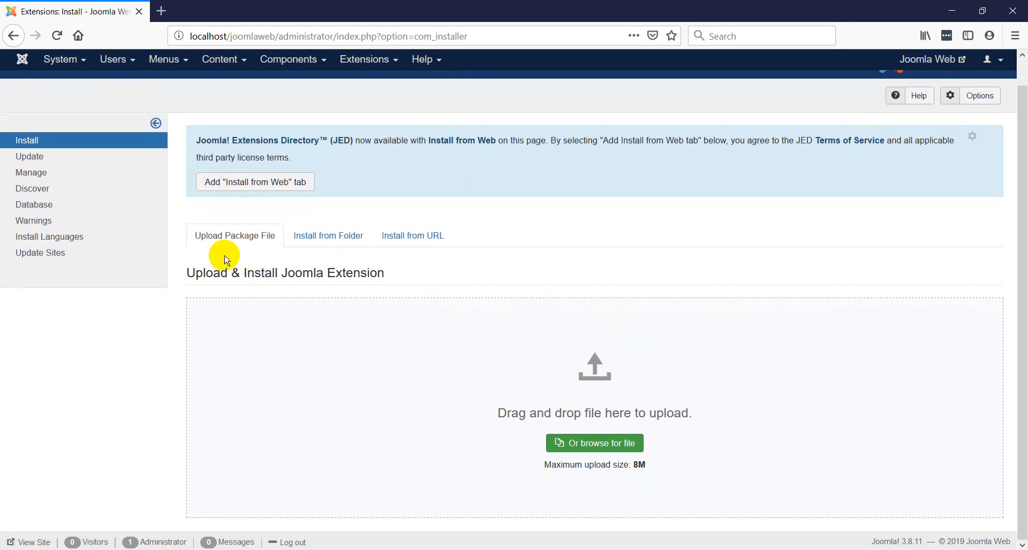
Look through the Install from Folder and Install from URL methods and return to Upload Package File
left_click(596, 448)
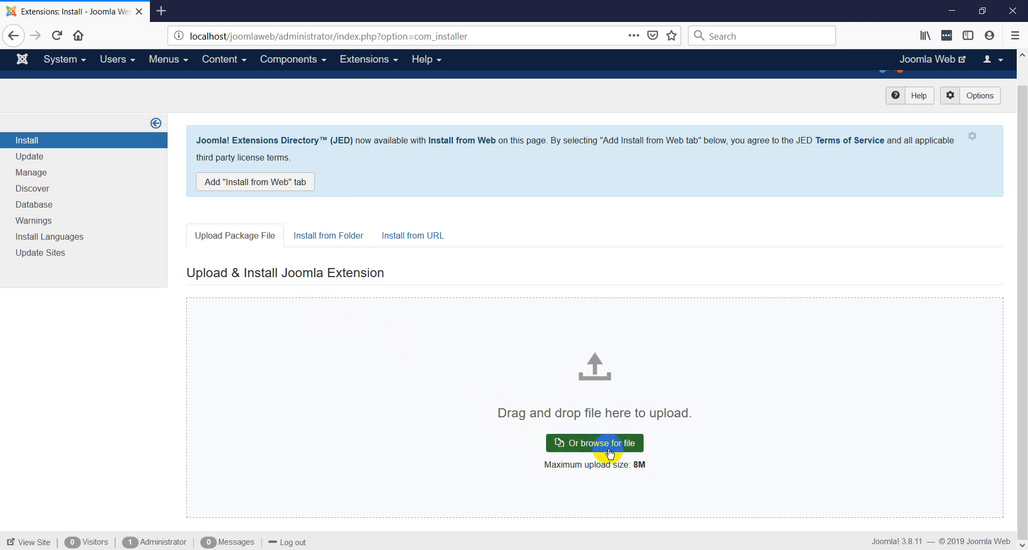
left_click(330, 241)
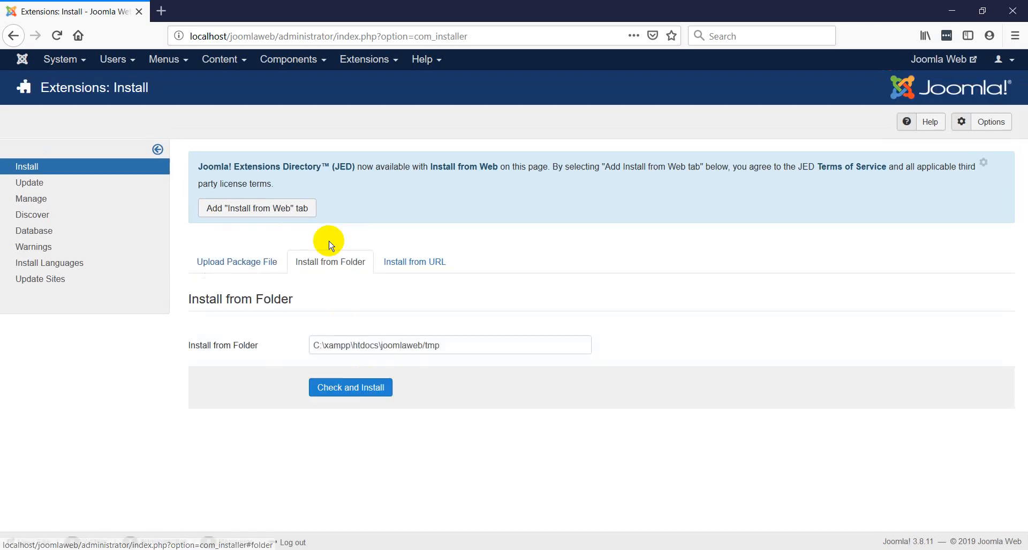
left_click(453, 348)
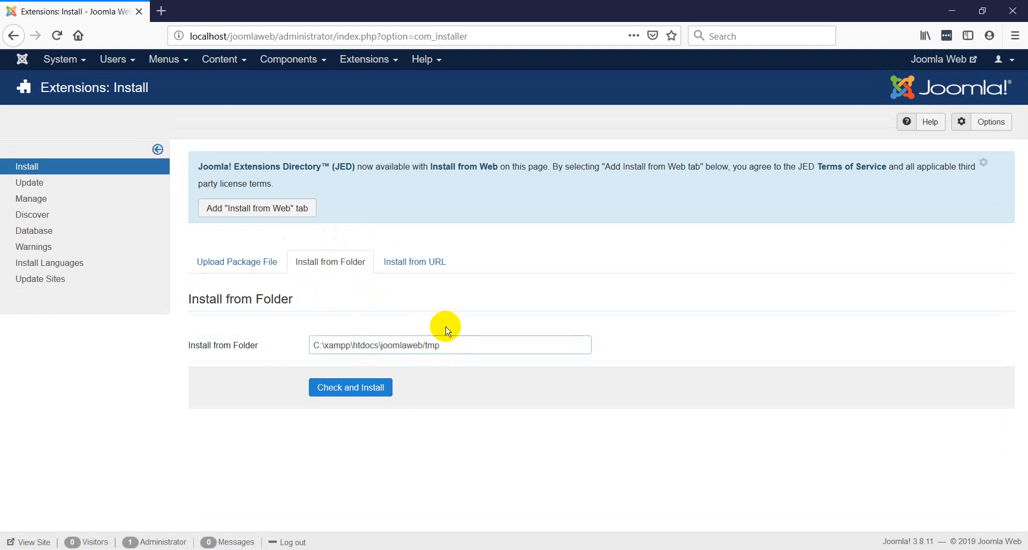
left_click(421, 270)
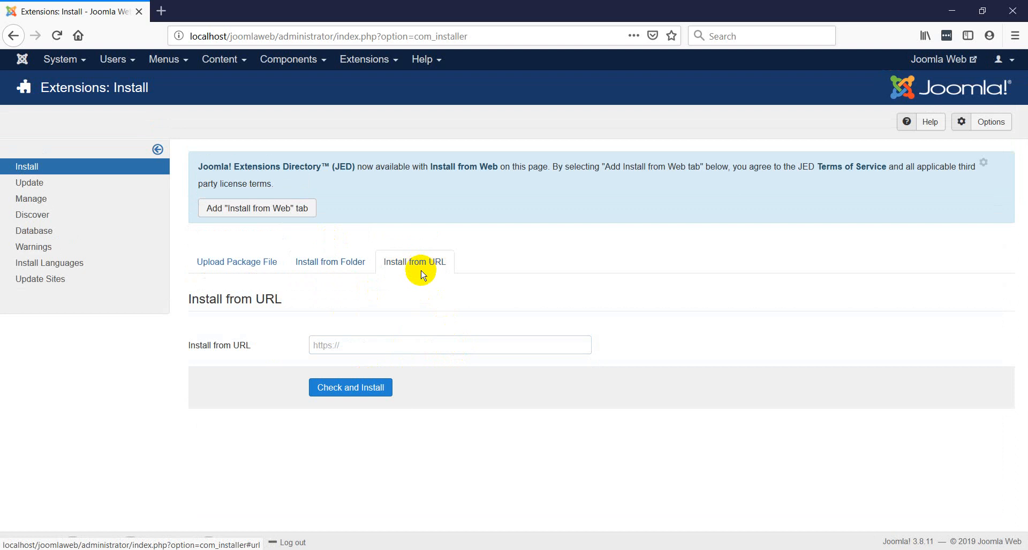
left_click(358, 346)
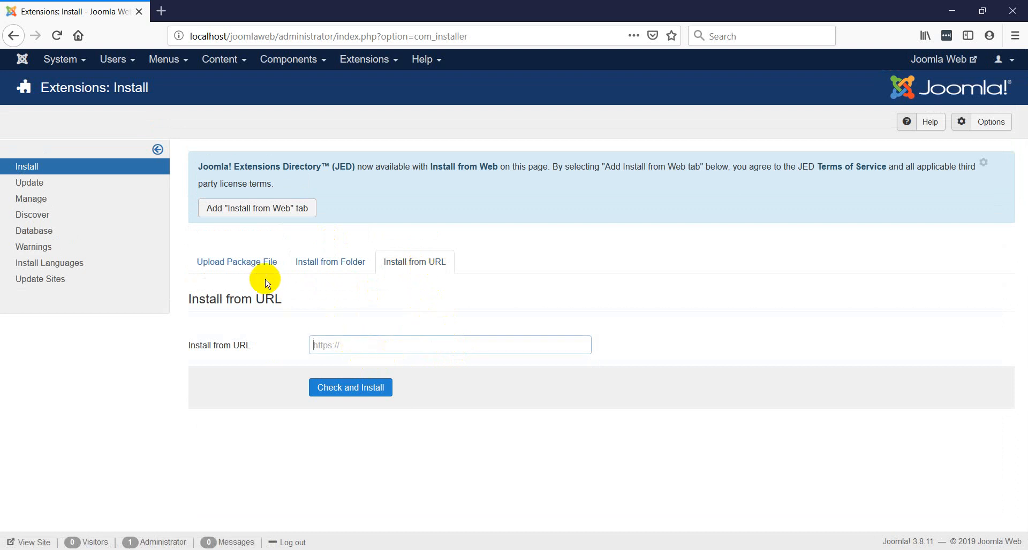
left_click(250, 269)
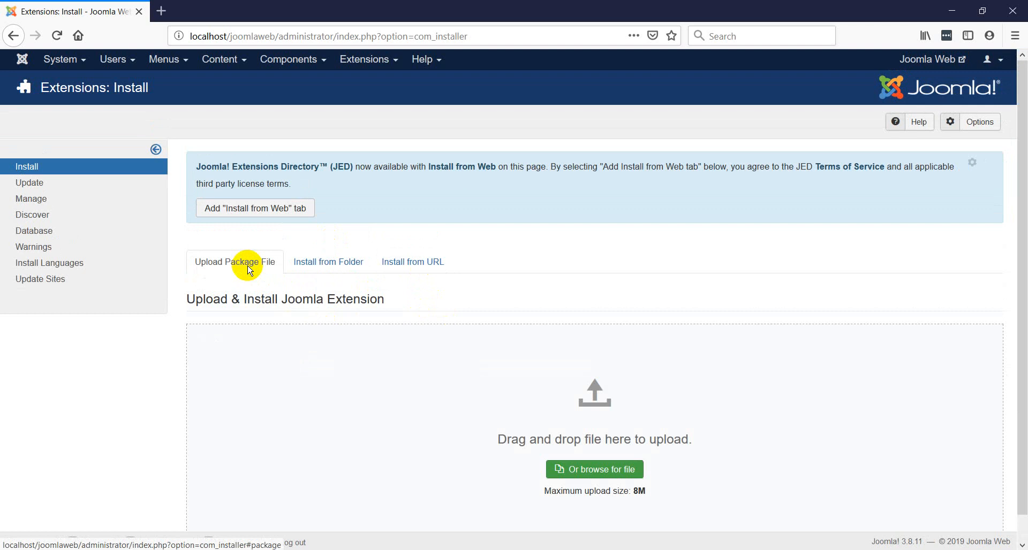
Upload and install the package mod_gtranslate.3.7.4.zip from the Modules & Templates folder on the Desktop
scroll(279, 300, "down", 1)
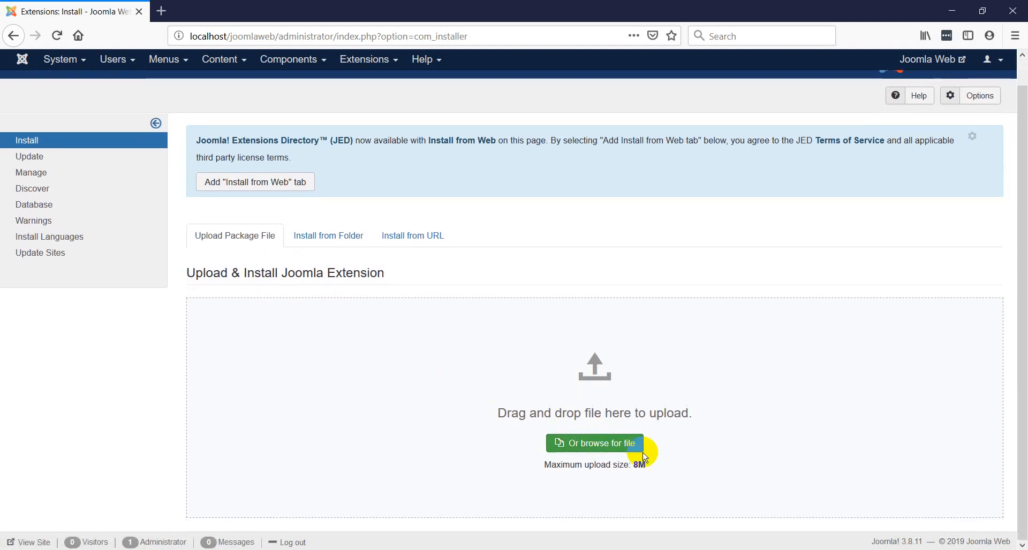
left_click(609, 452)
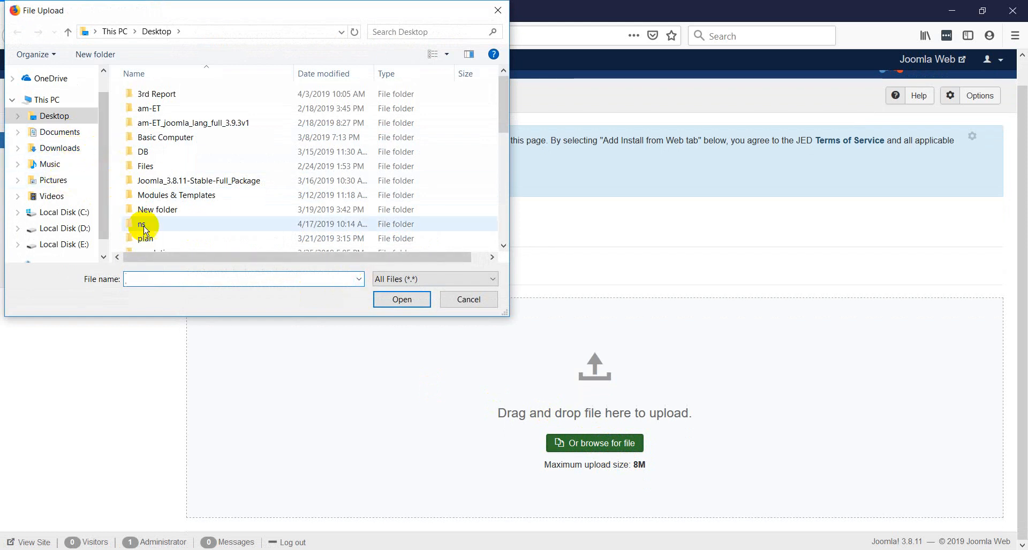
left_click(185, 198)
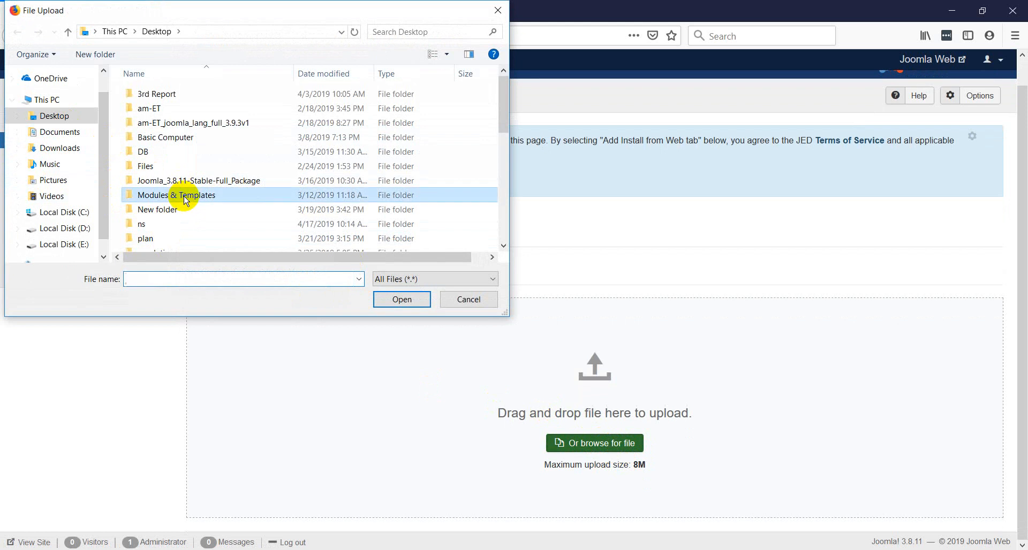
double_click(188, 202)
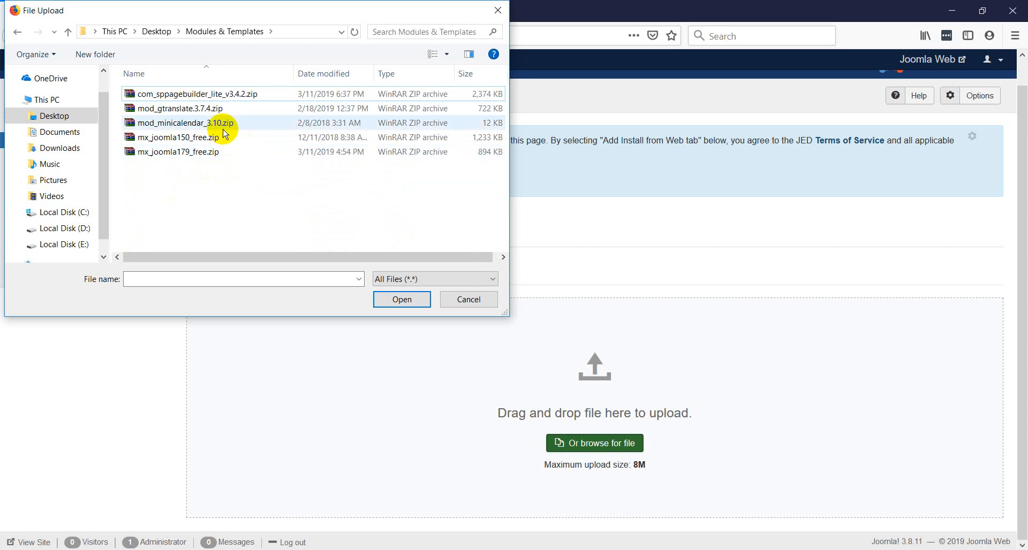
left_click(188, 109)
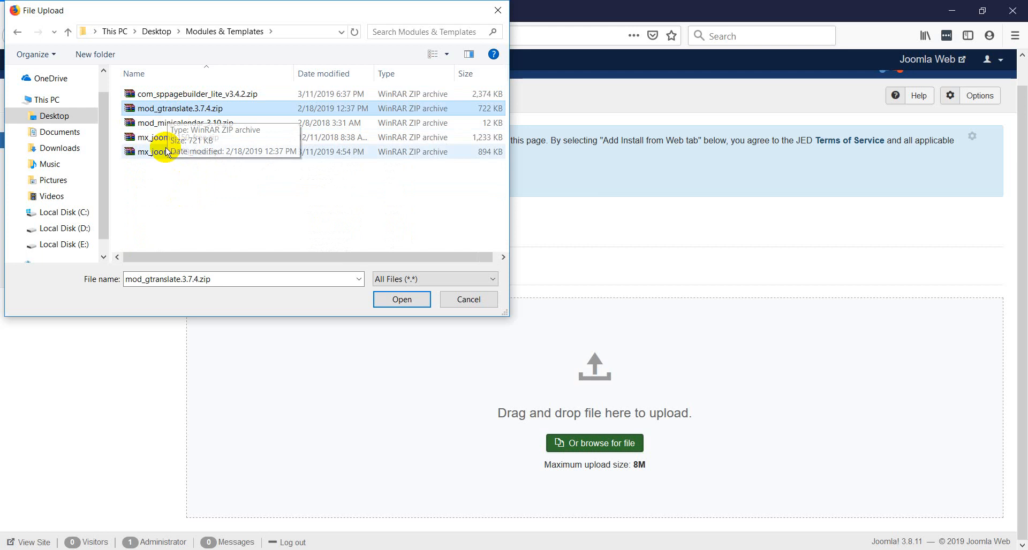
left_click(175, 124)
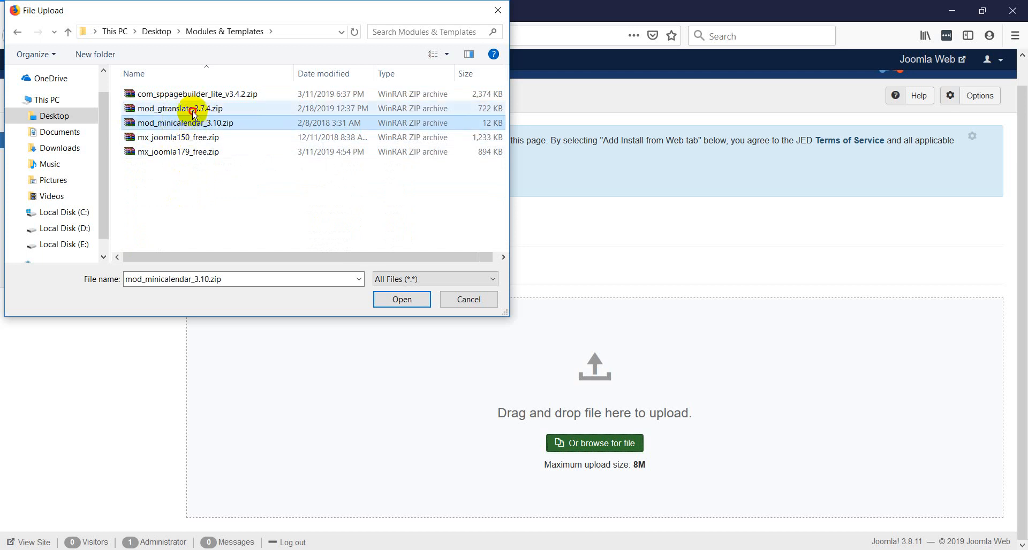
left_click(183, 107)
left_click(199, 126)
left_click(192, 109)
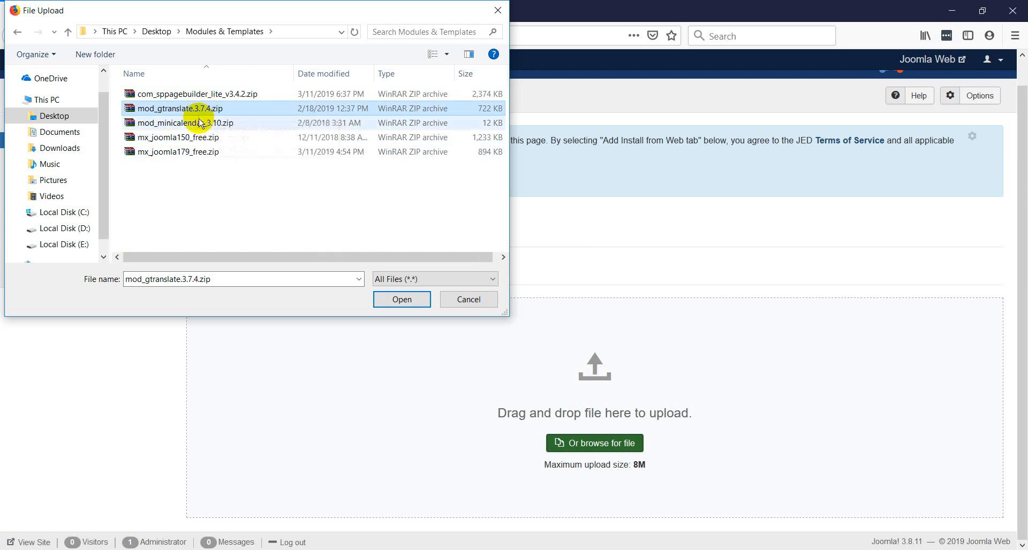
left_click(201, 128)
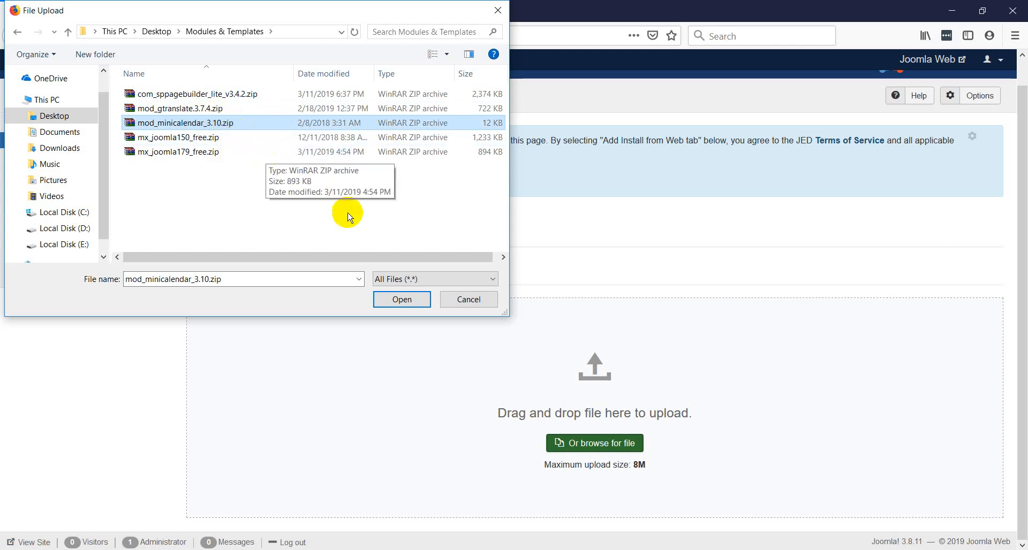
left_click(188, 109)
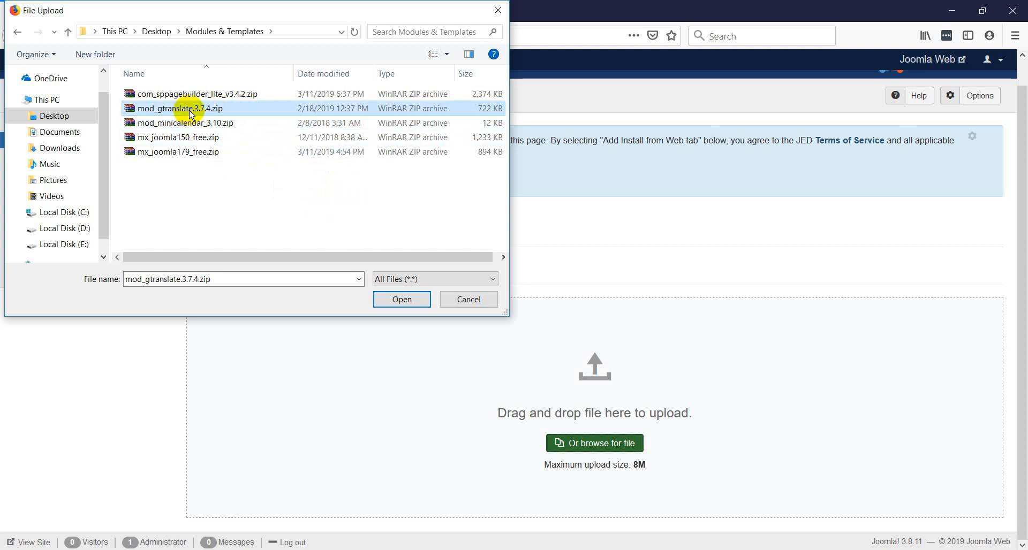
left_click(401, 300)
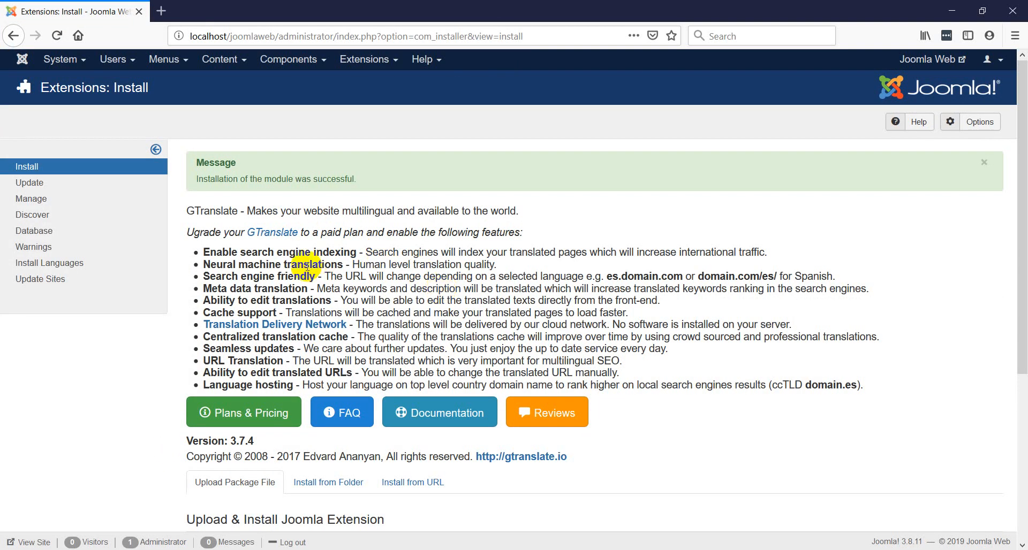
Upload and install the package mod_minicalendar_3.10.zip from the Modules & Templates folder
scroll(320, 273, "down", 4)
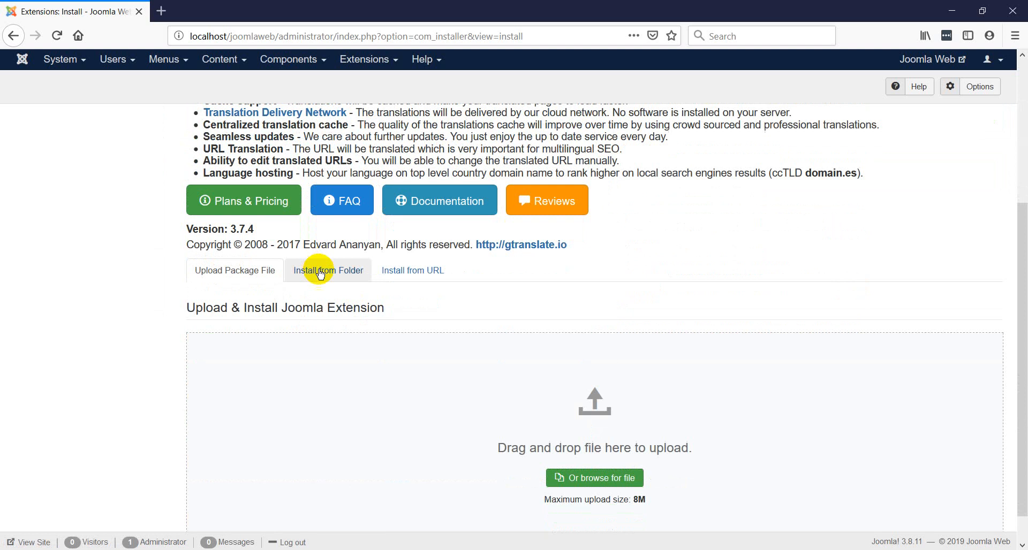
scroll(320, 273, "down", 1)
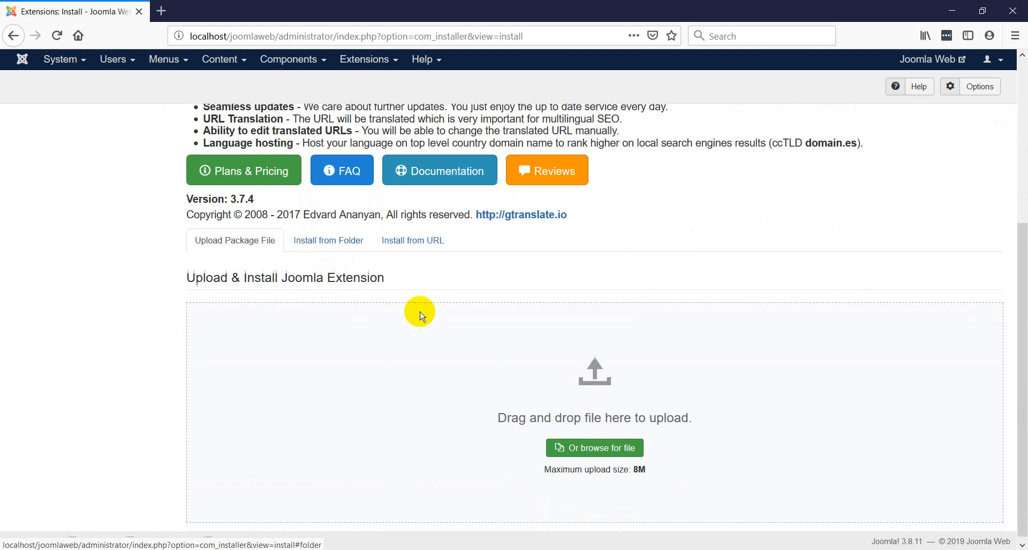
left_click(601, 444)
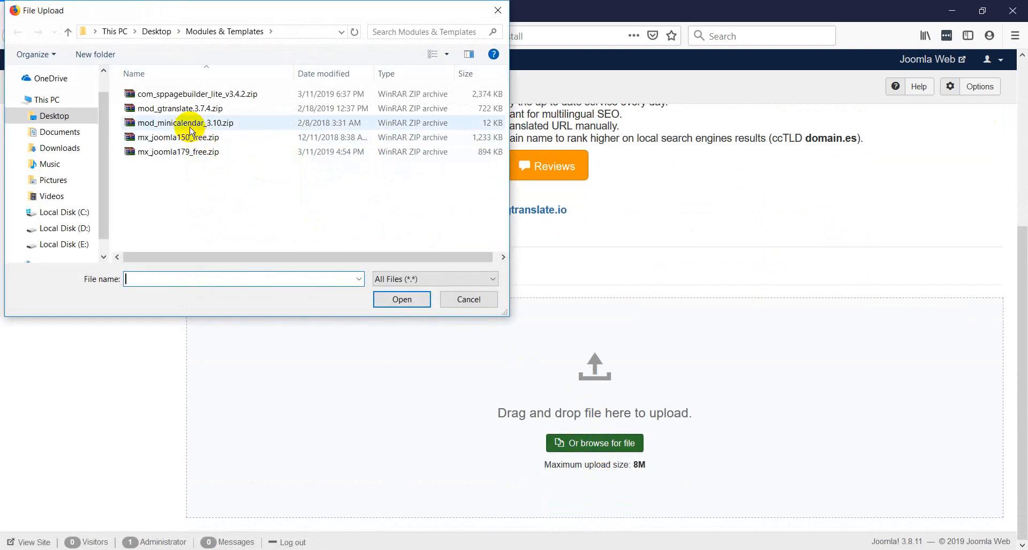
left_click(251, 123)
left_click(403, 299)
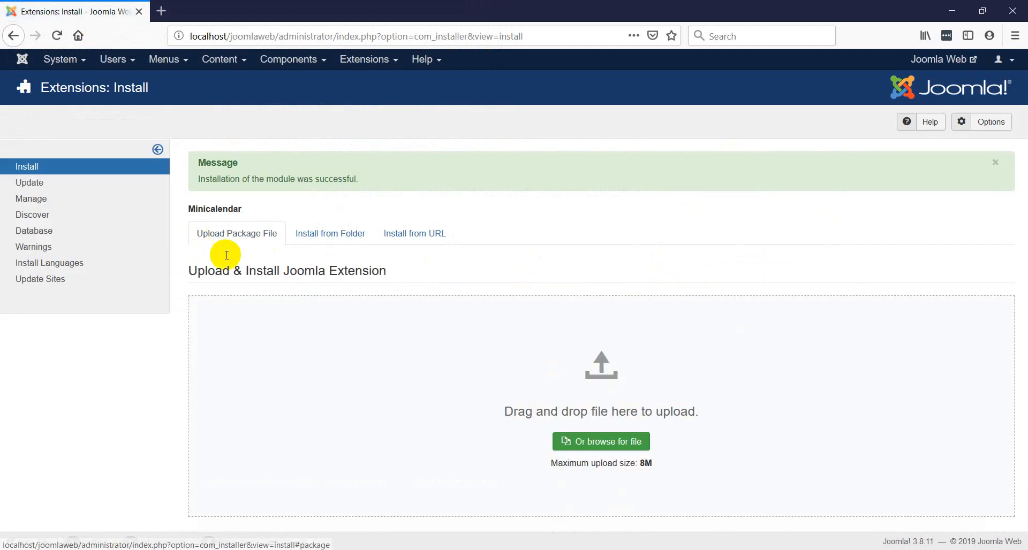
Open the GTranslate module for editing from the list of site modules
left_click(360, 64)
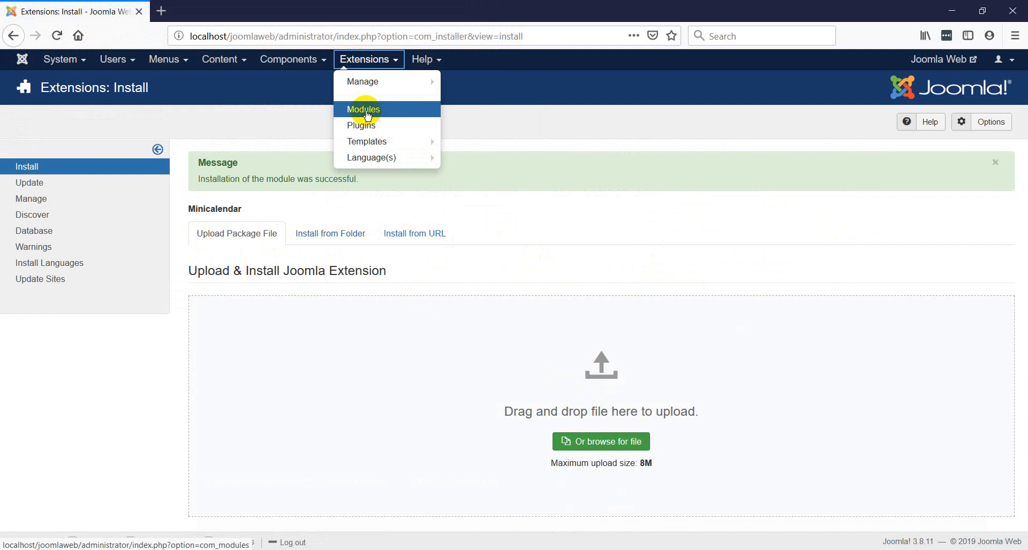
left_click(368, 114)
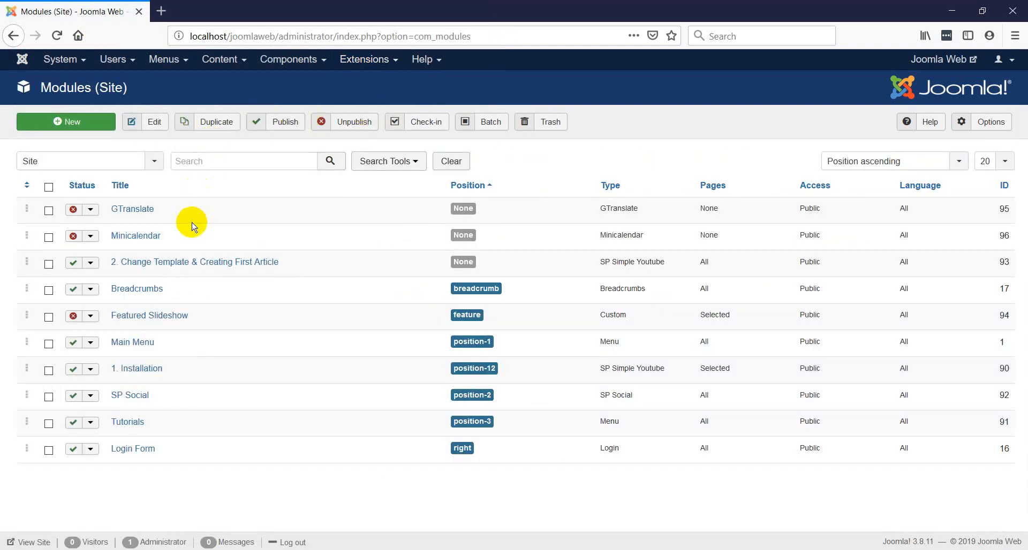
left_click(133, 216)
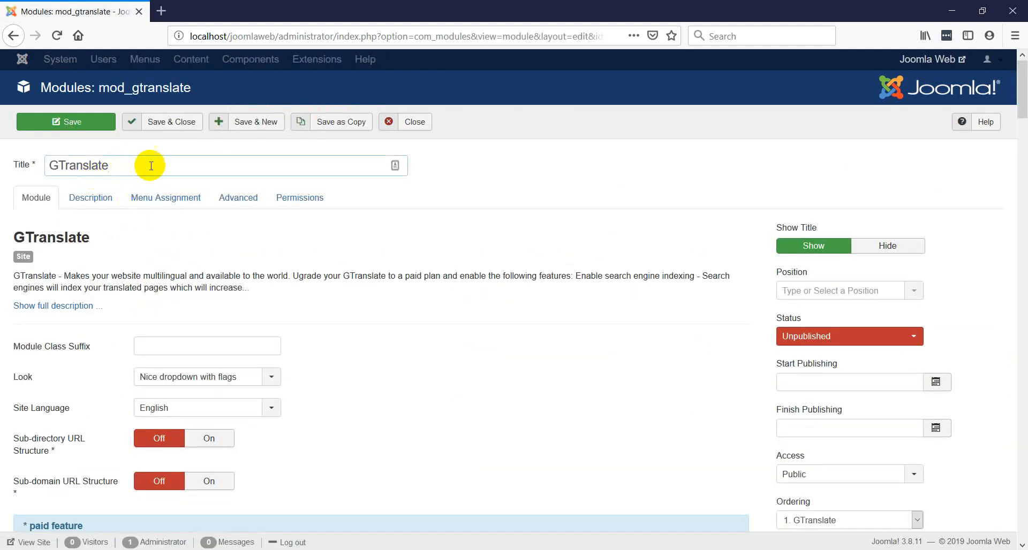
Replace the GTranslate module's title with "Choose Loanguage" and review the module's display settings
left_click_drag(151, 166, 8, 167)
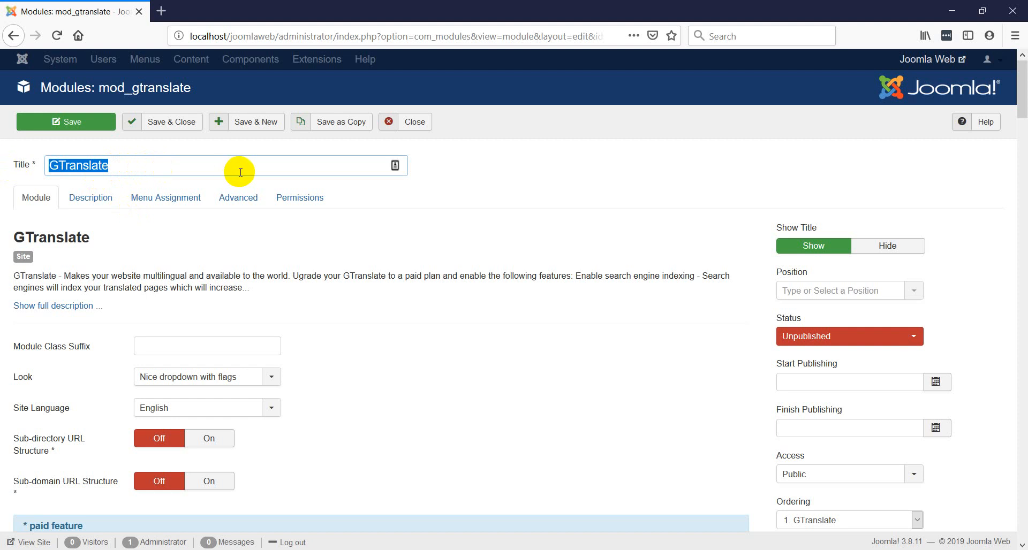
type("Choose Loanguage")
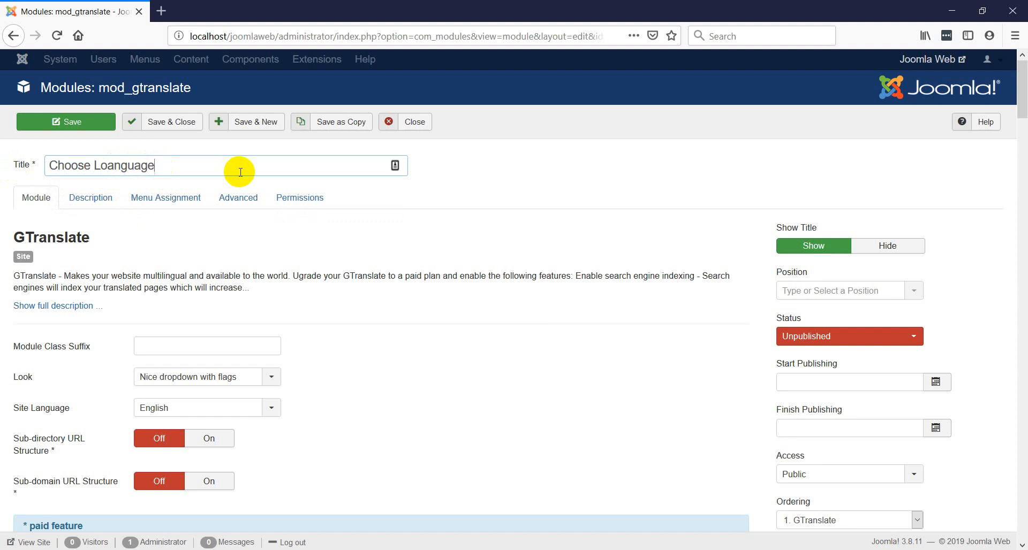
scroll(252, 359, "down", 1)
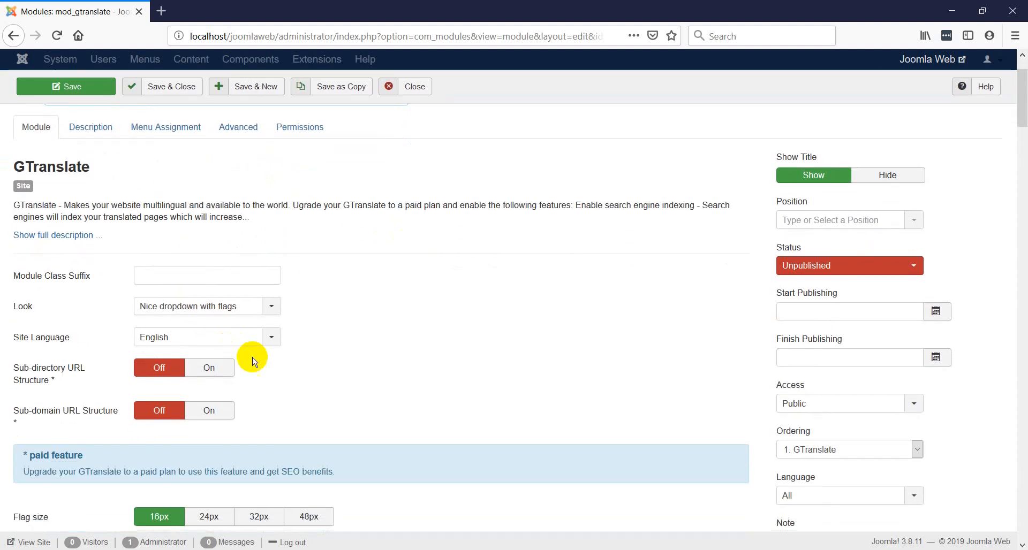
scroll(161, 444, "down", 2)
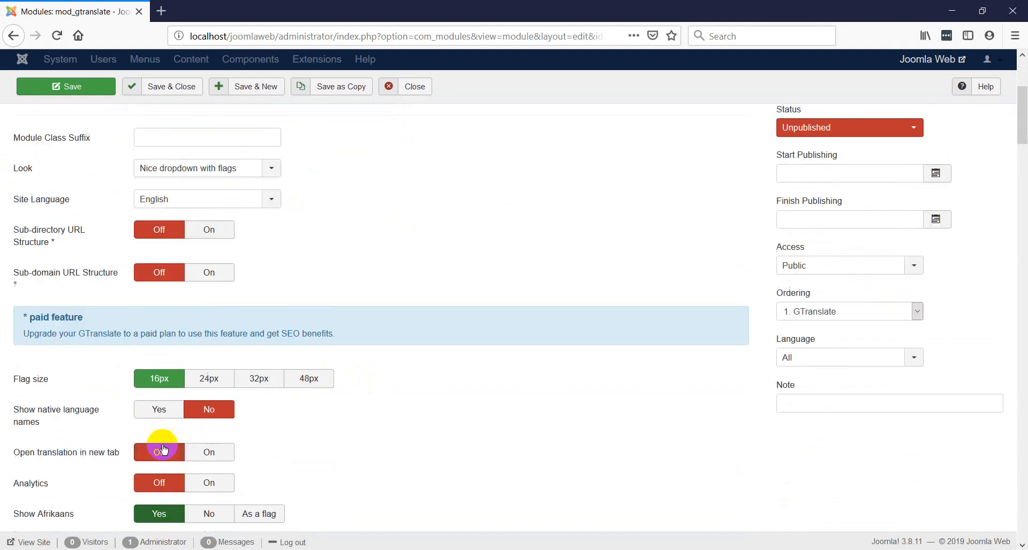
scroll(164, 450, "up", 3)
scroll(105, 367, "down", 2)
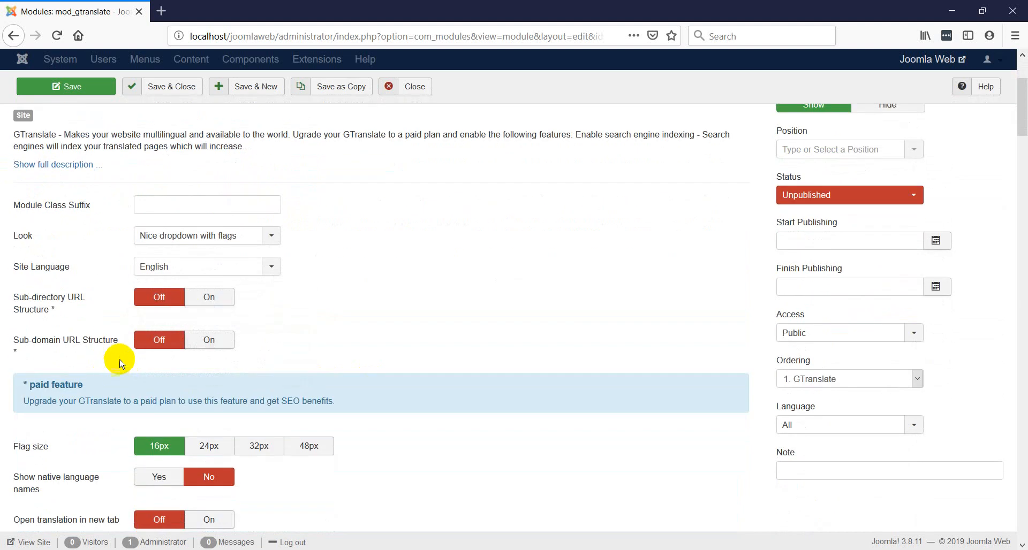
scroll(696, 278, "up", 2)
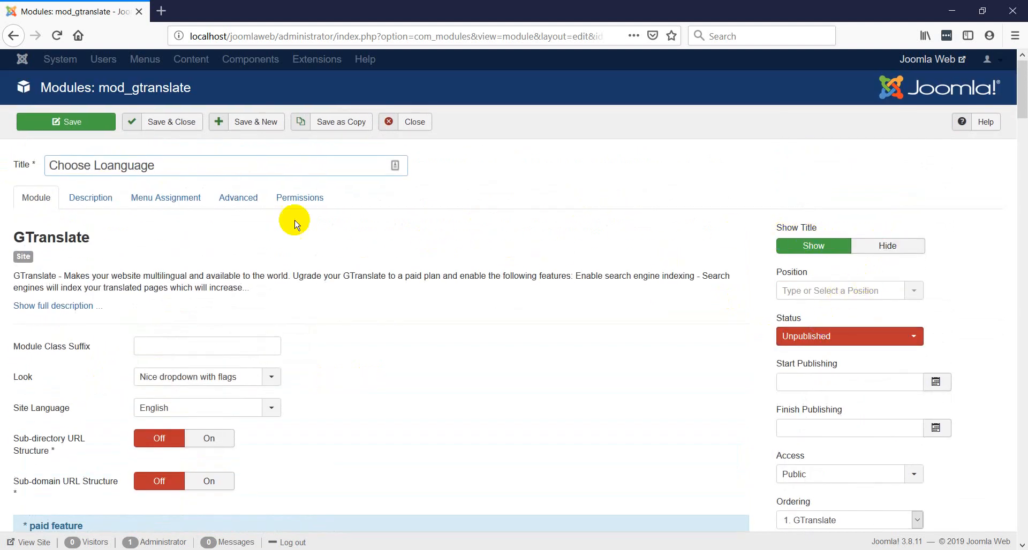
left_click_drag(183, 165, 5, 162)
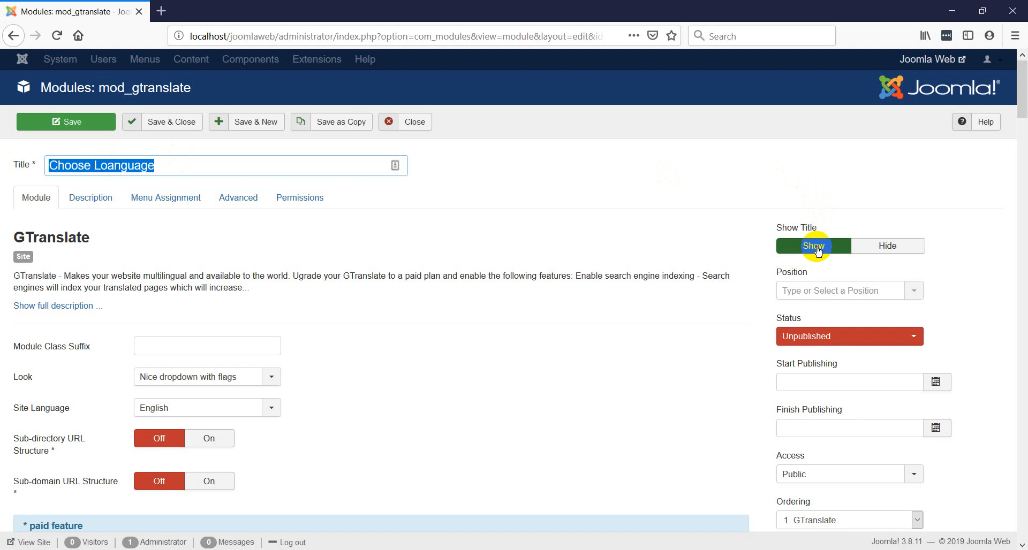
Assign the module to the Right [right] position of Shaper_helix_ii and set its status to Published
left_click(836, 293)
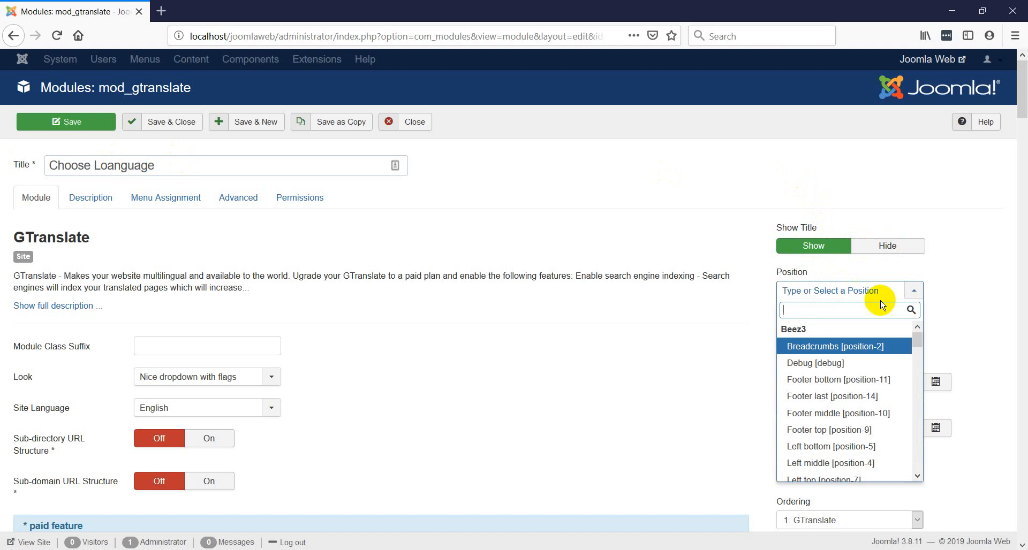
left_click_drag(918, 336, 919, 384)
left_click_drag(917, 384, 916, 345)
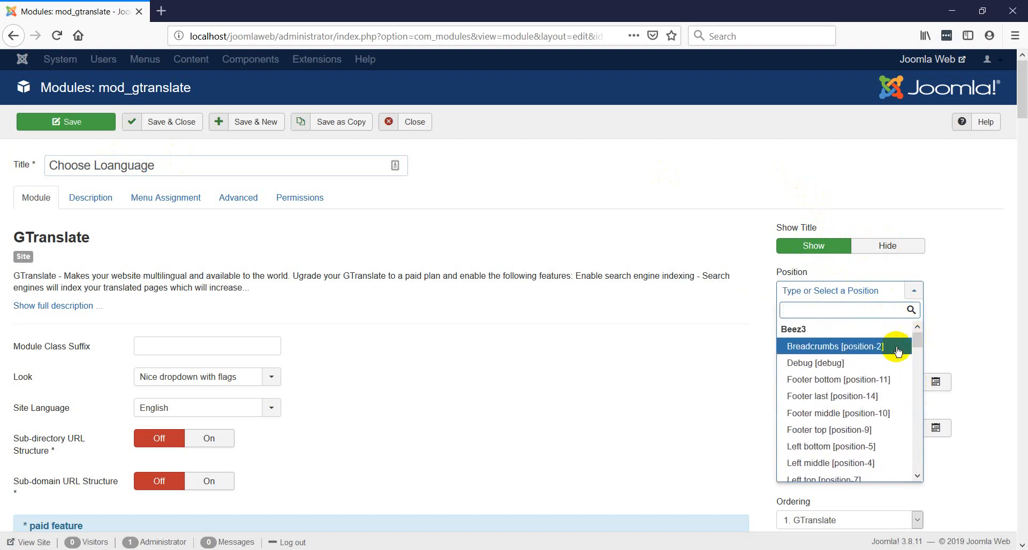
scroll(813, 333, "down", 3)
type("righ")
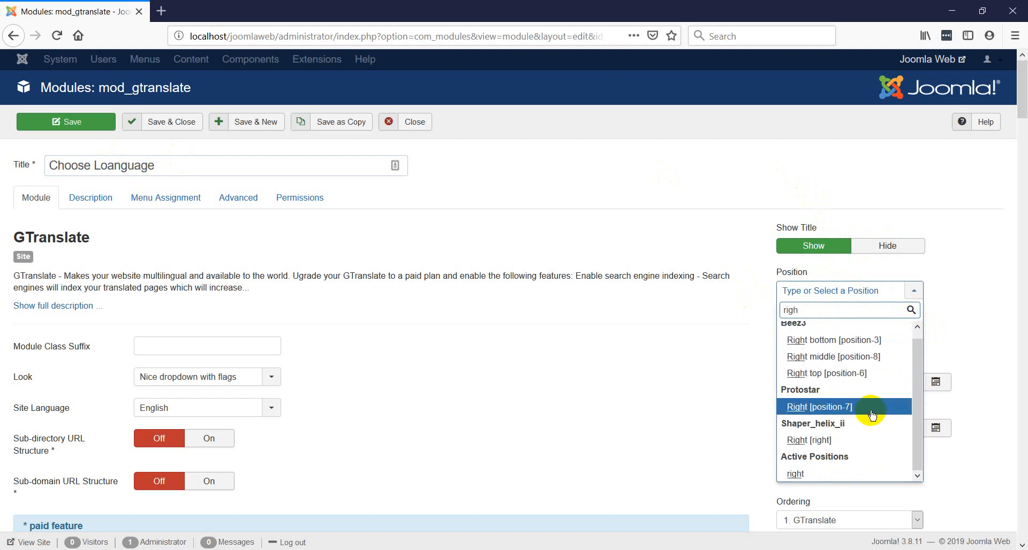
left_click(816, 441)
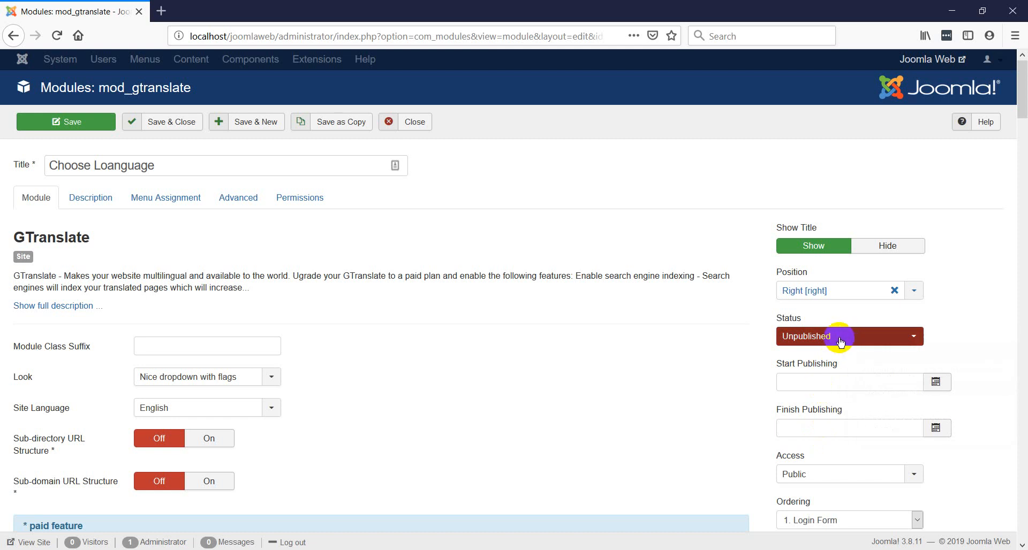
left_click(804, 338)
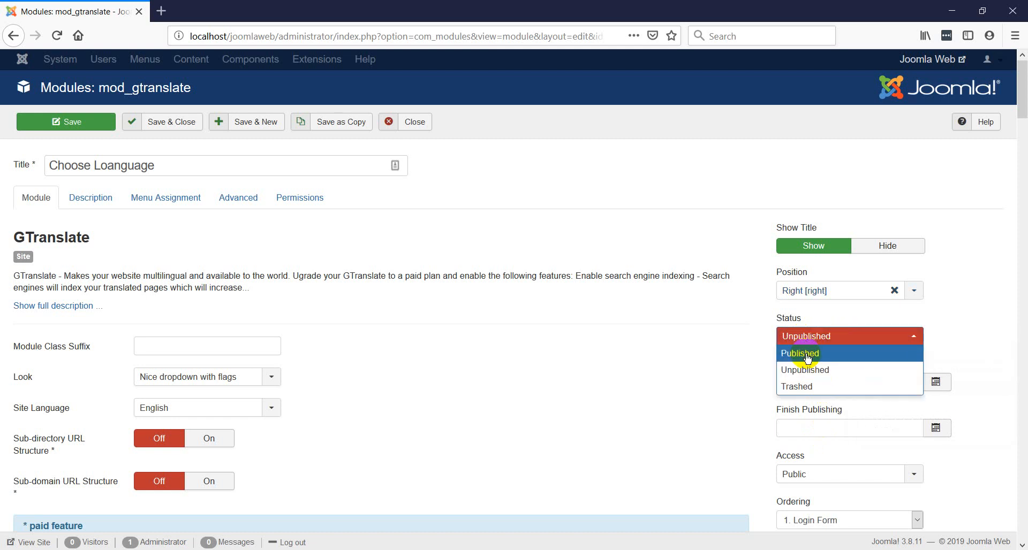
left_click(808, 356)
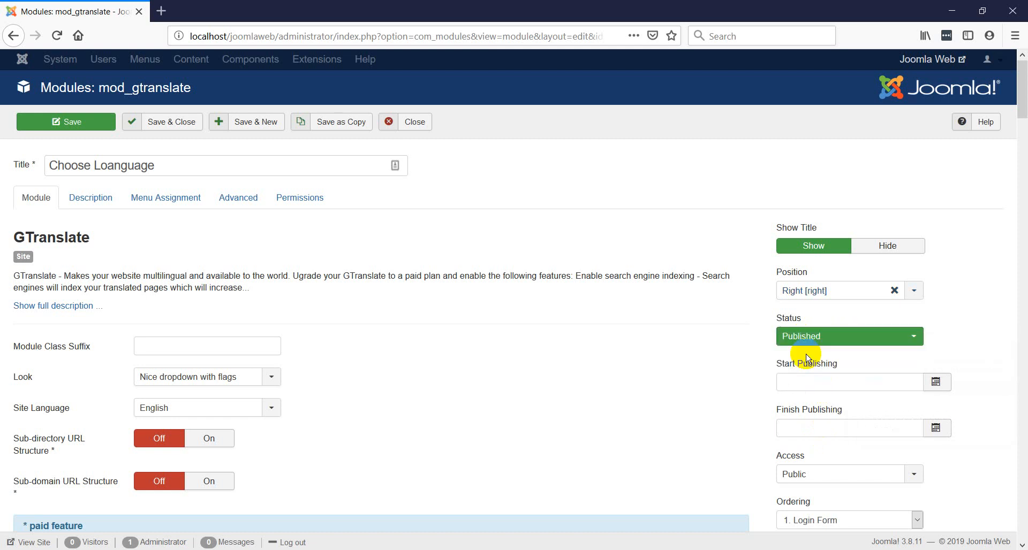
Exclude Afrikaans, Albanian, Arabic, Armenian, Azerbaijani, Basque, Belarusian and Bulgarian from the translation languages by setting each to No
scroll(794, 355, "down", 3)
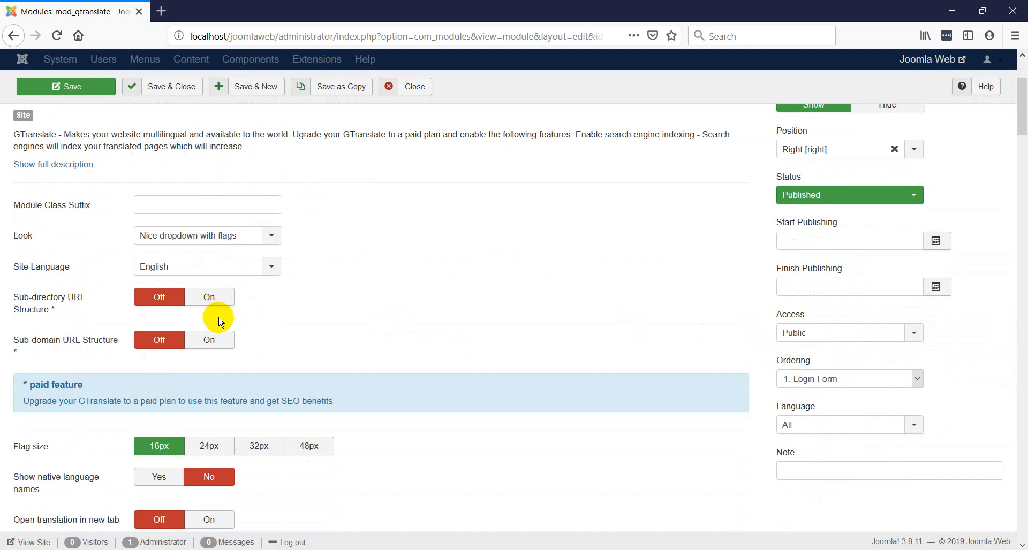
scroll(219, 320, "down", 6)
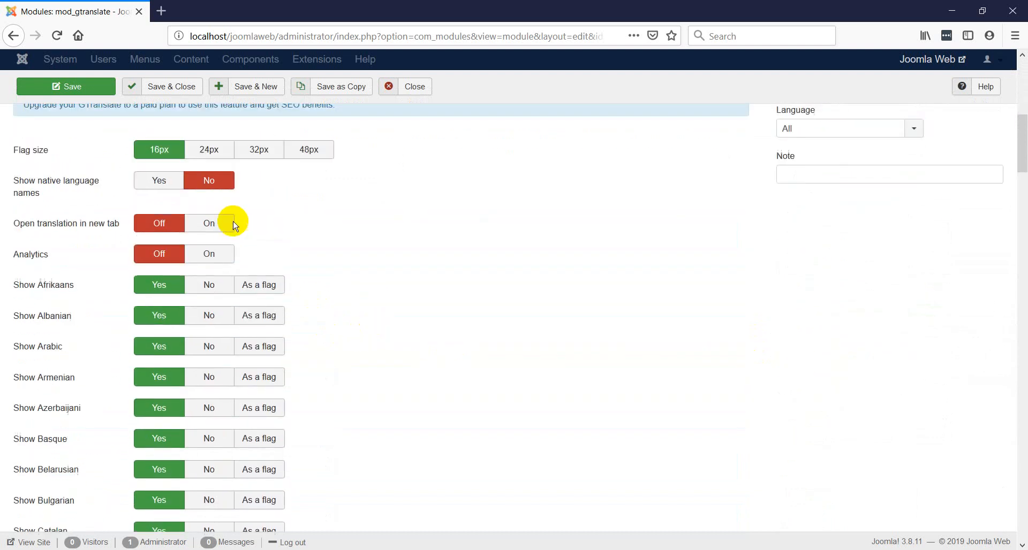
scroll(235, 225, "up", 2)
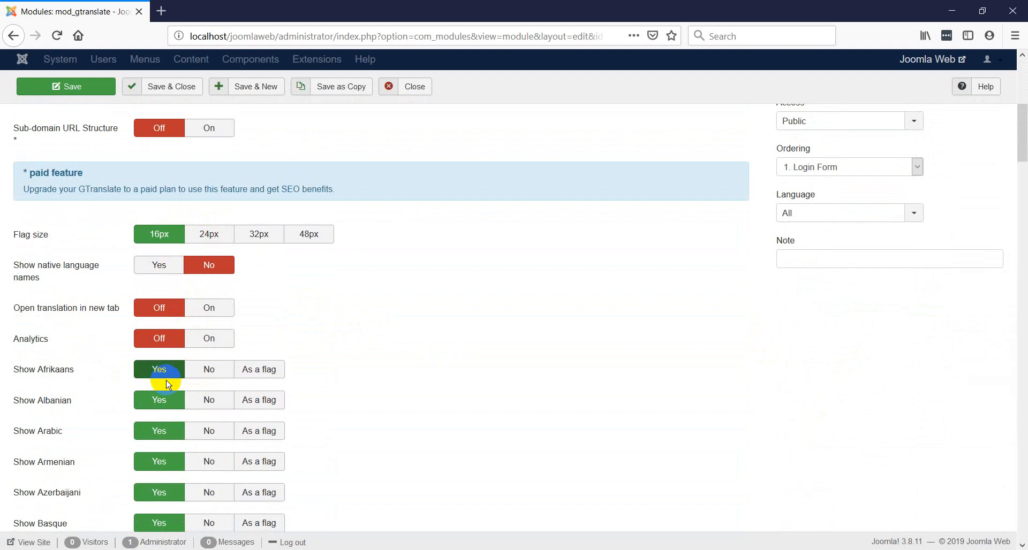
scroll(177, 354, "down", 3)
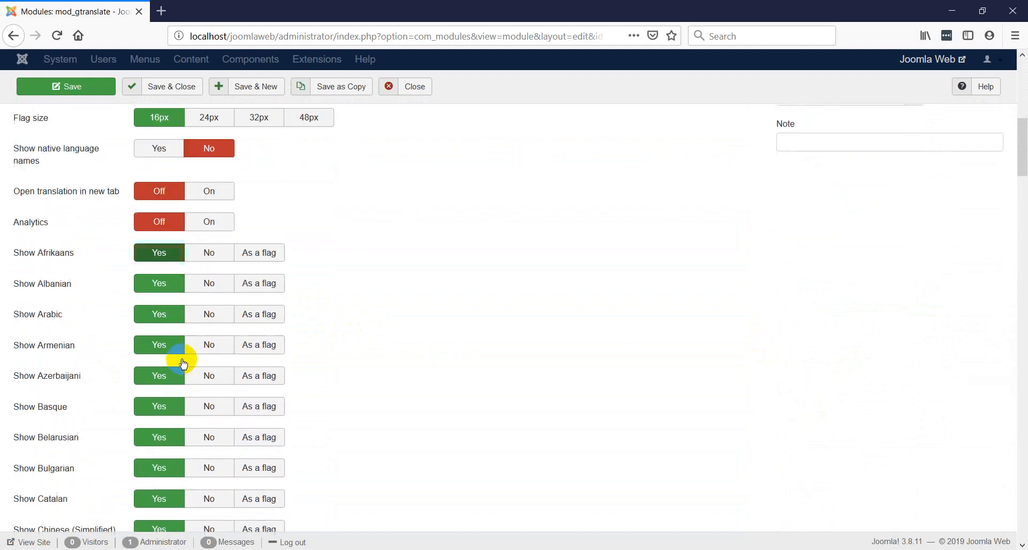
left_click(185, 237)
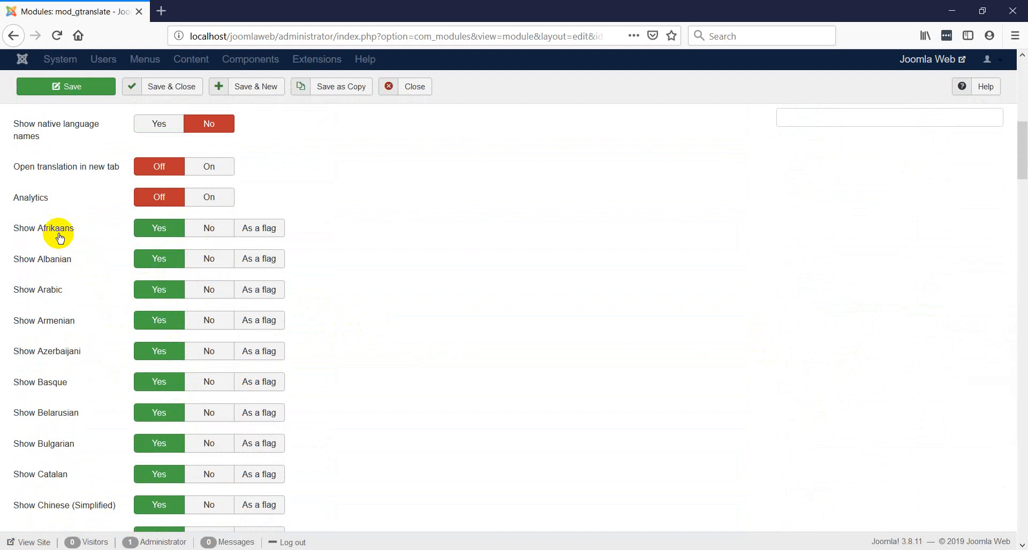
left_click(207, 234)
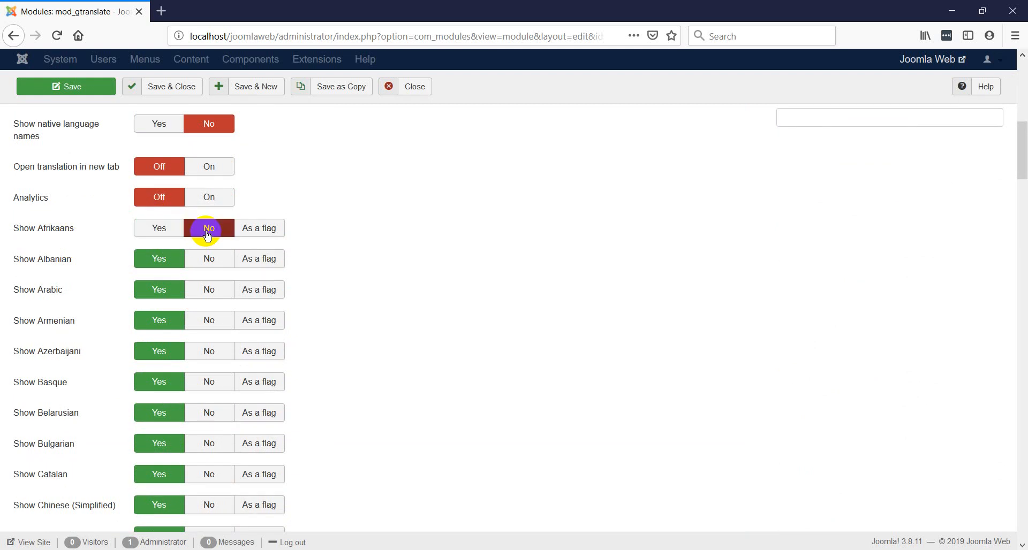
left_click(213, 261)
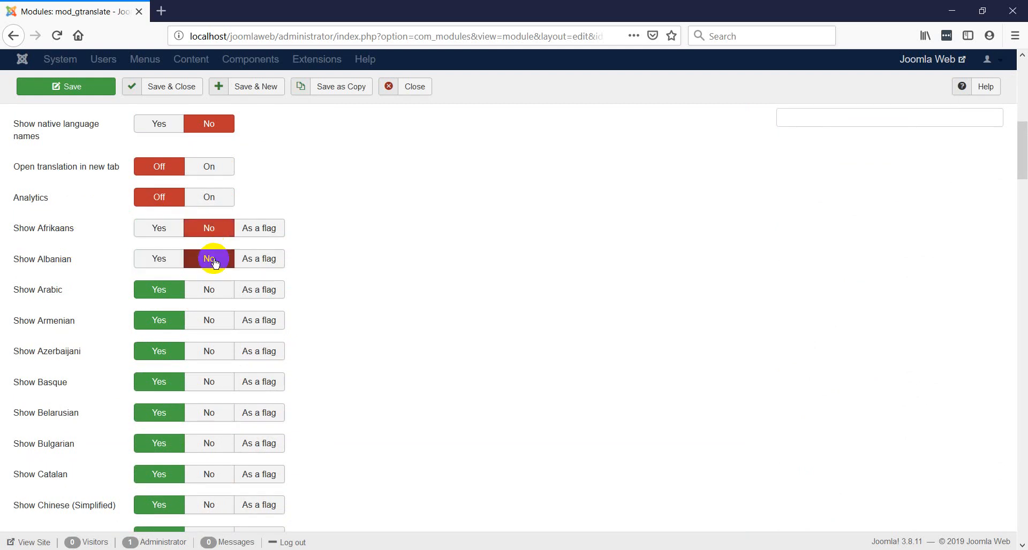
left_click(211, 293)
left_click(211, 321)
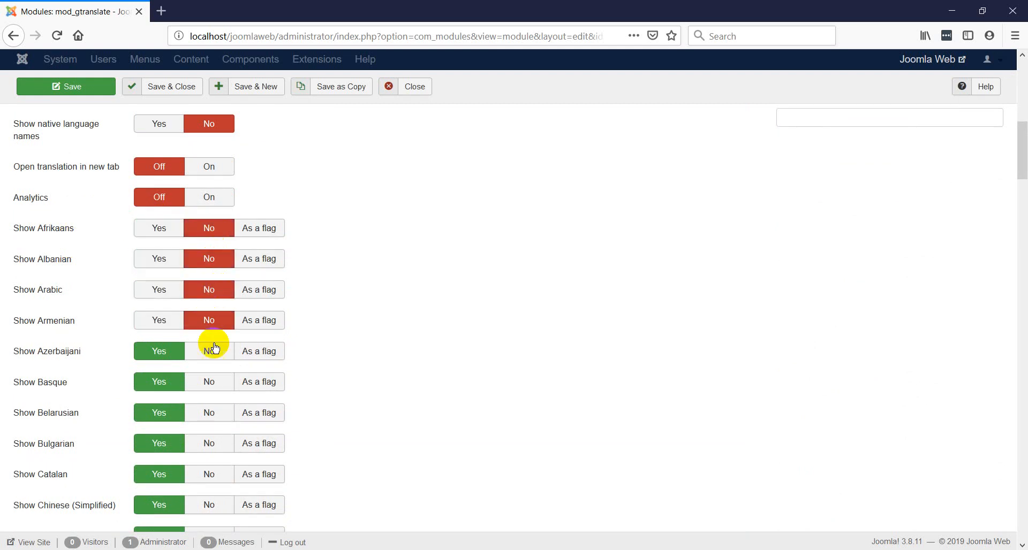
left_click(210, 354)
left_click(210, 385)
left_click(208, 421)
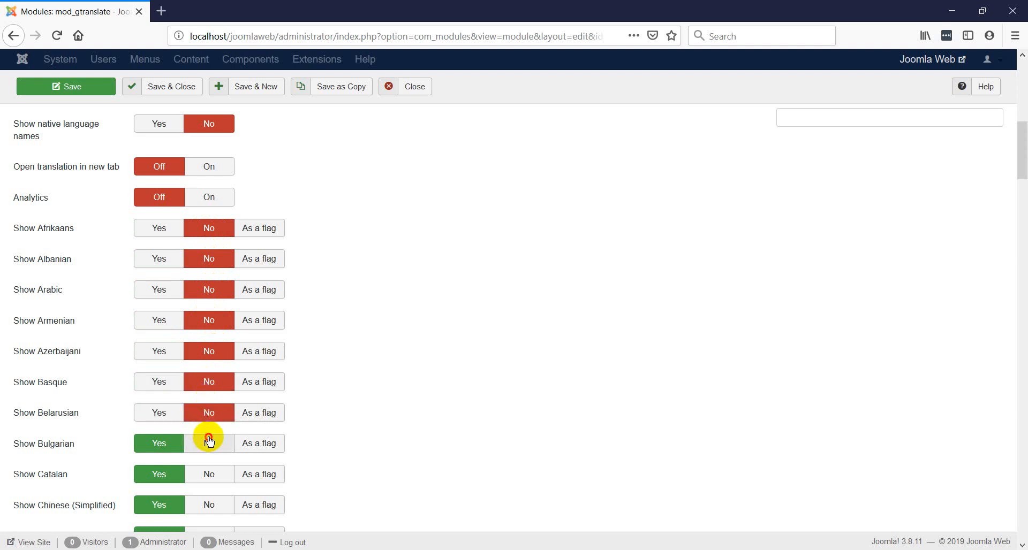
left_click(208, 443)
Set the display of Chinese (Traditional), Croatian, Danish and Czech to No in the language options
scroll(212, 407, "down", 3)
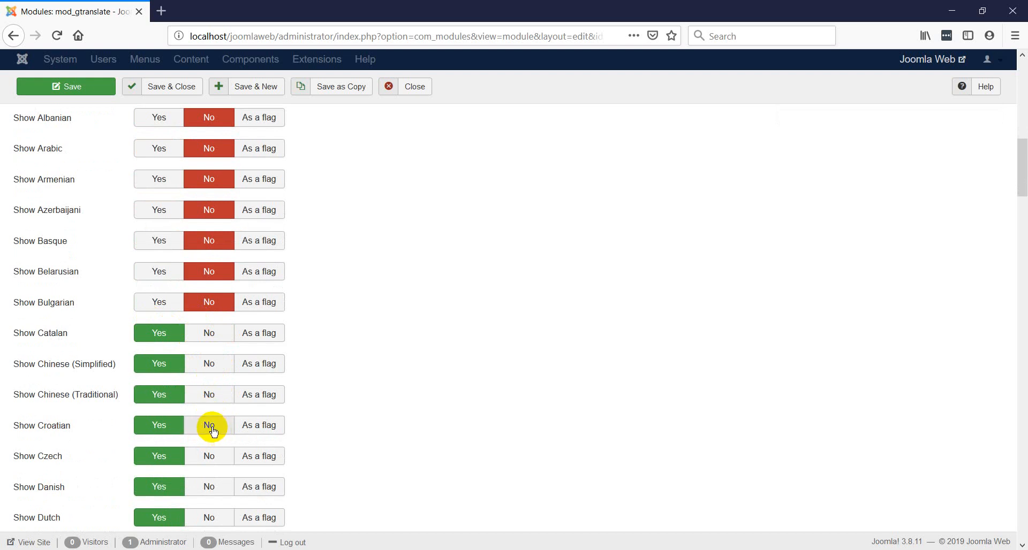
left_click(209, 396)
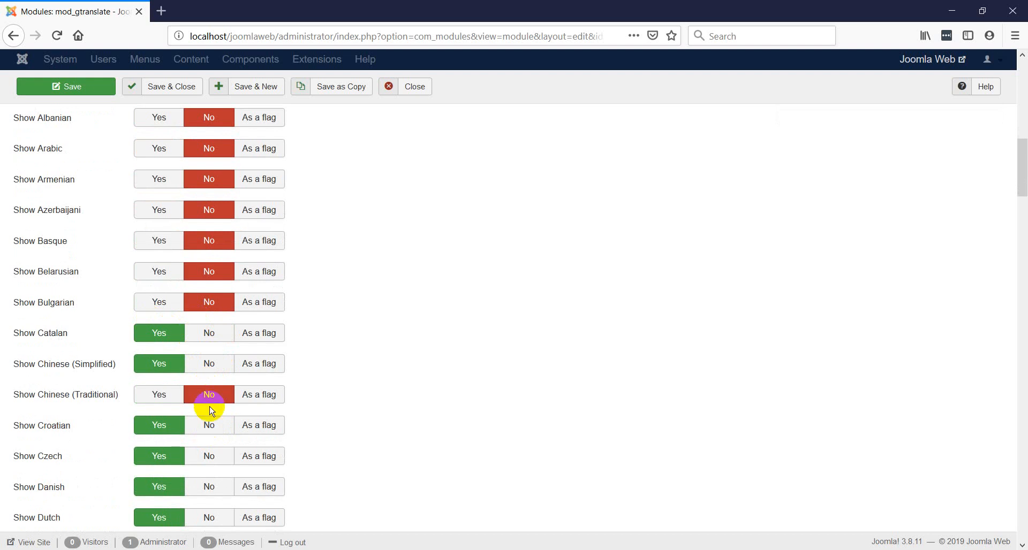
left_click(209, 426)
scroll(210, 428, "down", 3)
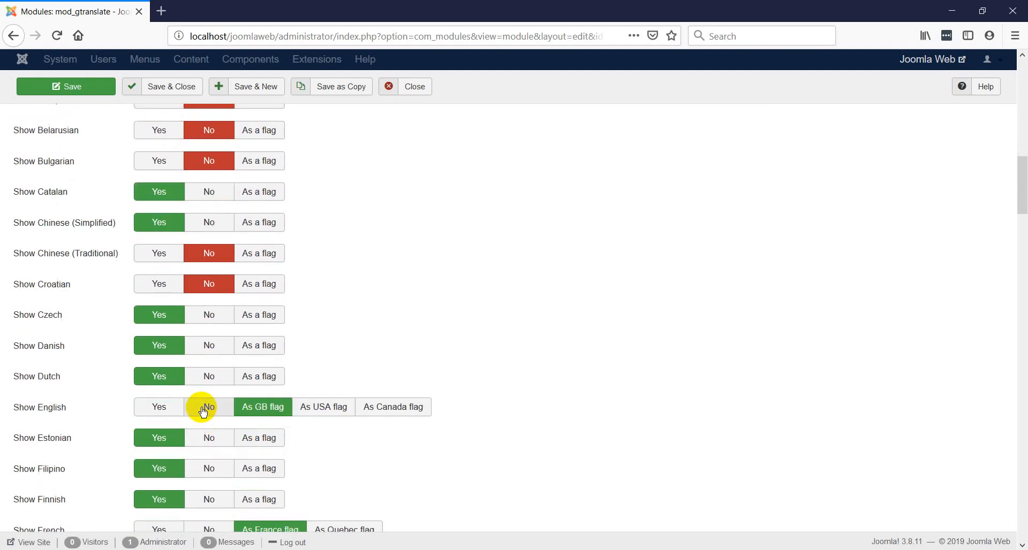
left_click(212, 346)
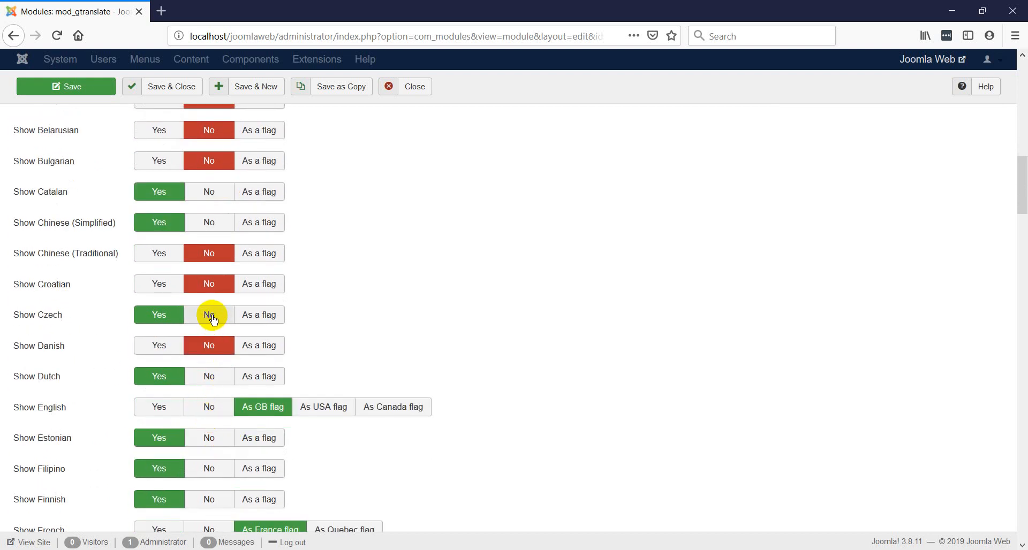
left_click(213, 318)
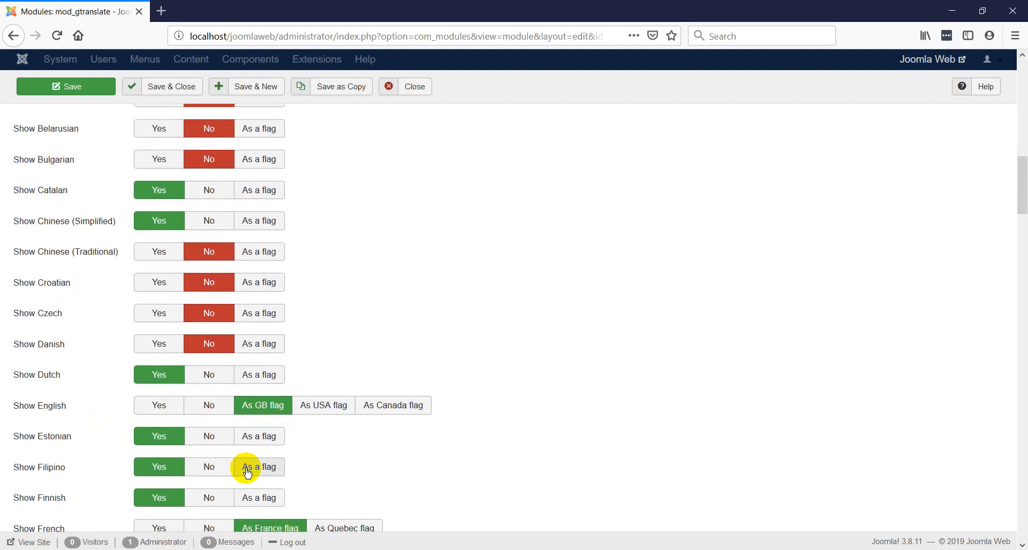
Set the display of Filipino, Finnish, Galician, Georgian and Greek to No in the language options
scroll(231, 401, "down", 3)
left_click(213, 327)
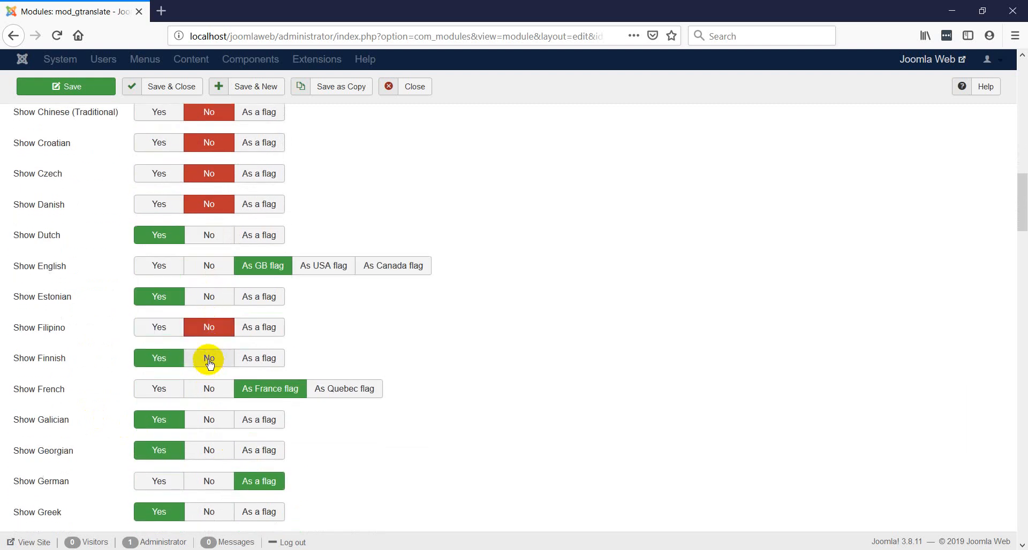
left_click(209, 359)
scroll(210, 451, "down", 2)
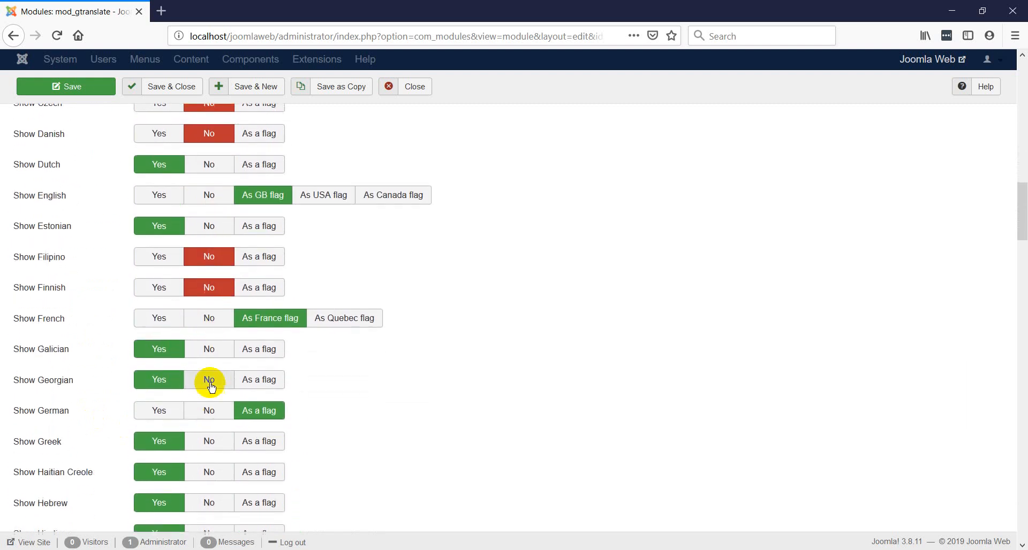
left_click(212, 351)
left_click(208, 382)
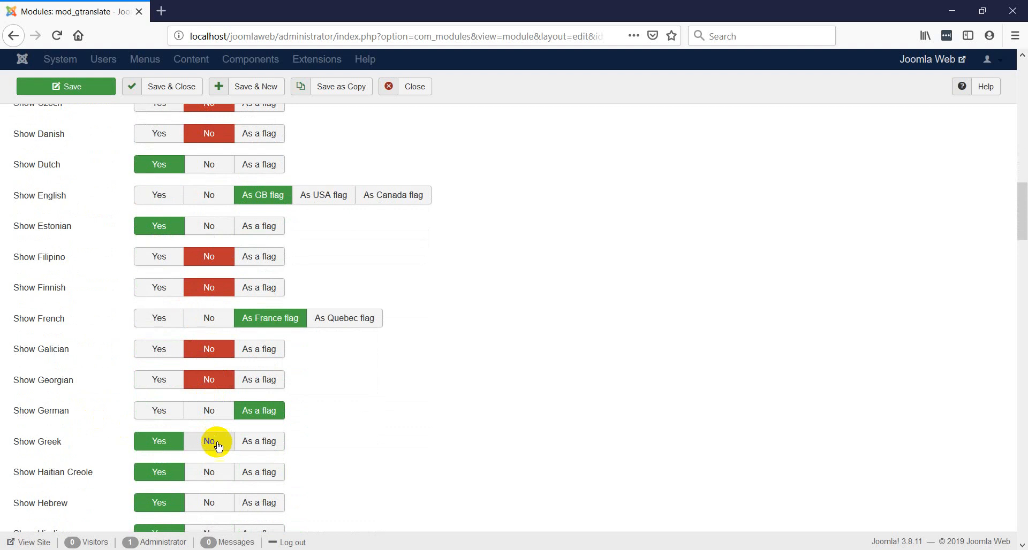
left_click(214, 447)
Set the display of Haitian Creole, Hebrew and Hungarian to No, and leave Hindi at Yes
scroll(214, 446, "down", 4)
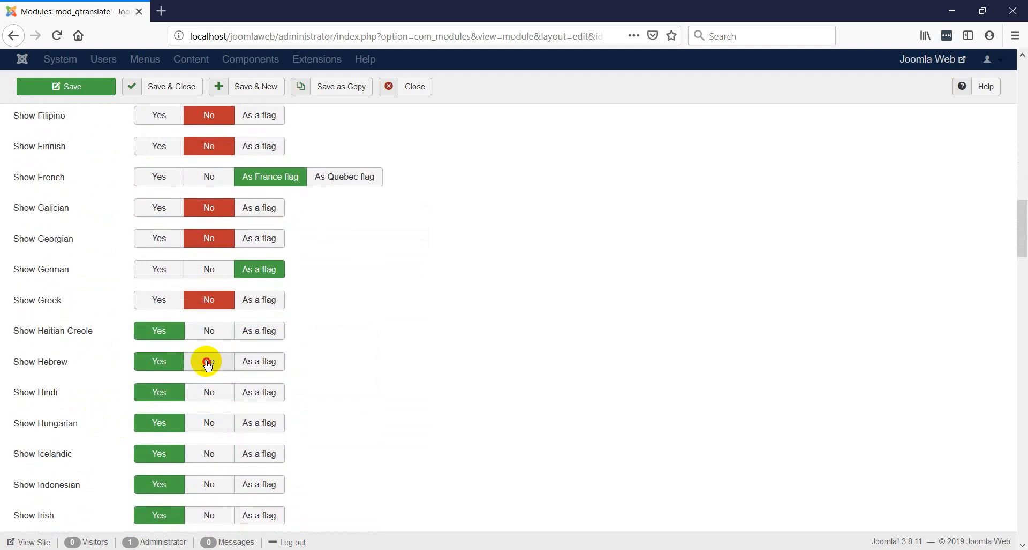
left_click(208, 361)
left_click(213, 340)
left_click(209, 396)
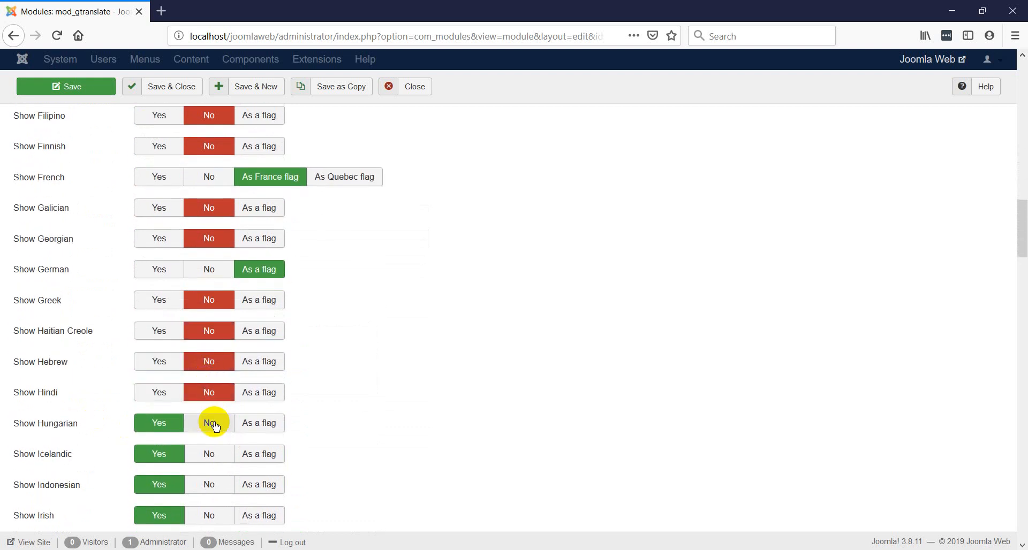
left_click(215, 428)
left_click(164, 395)
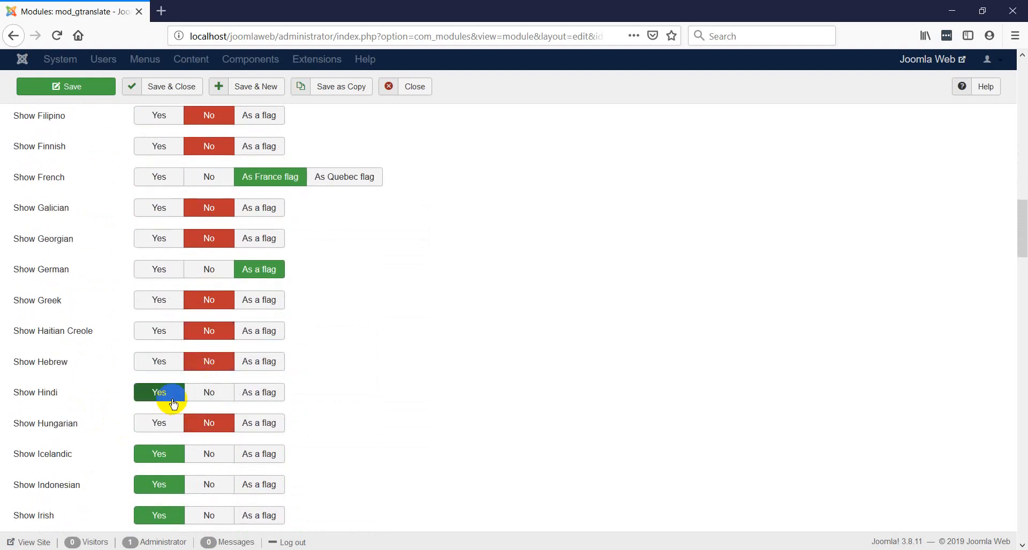
Set the display of Icelandic, Indonesian, Irish and Japanese to No in the language options
scroll(252, 390, "down", 4)
left_click(210, 315)
left_click(210, 343)
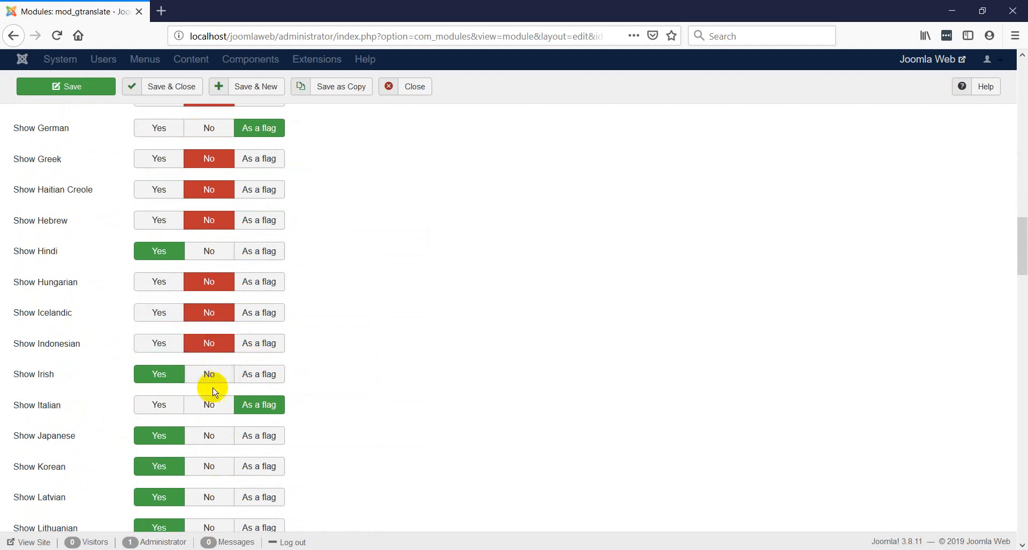
left_click(212, 380)
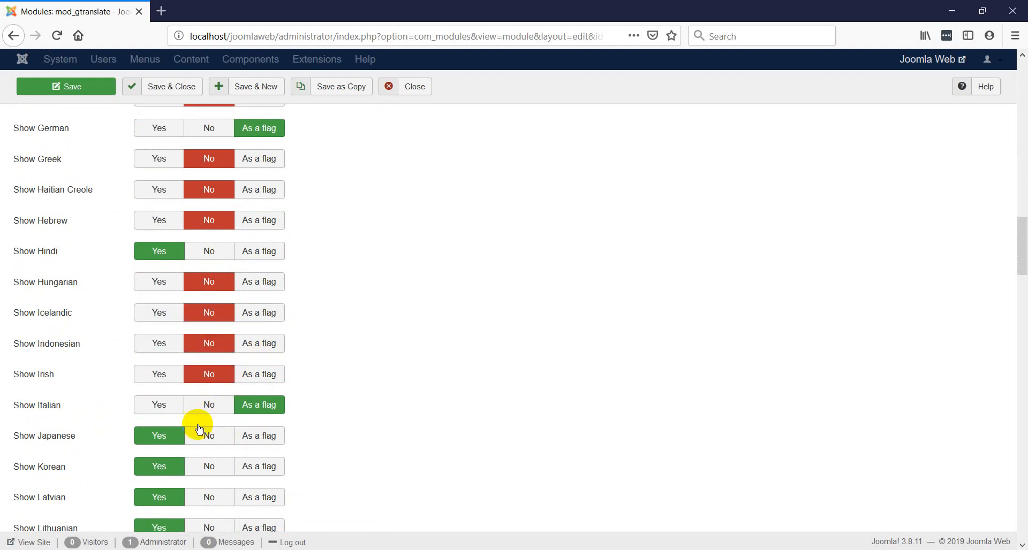
left_click(218, 441)
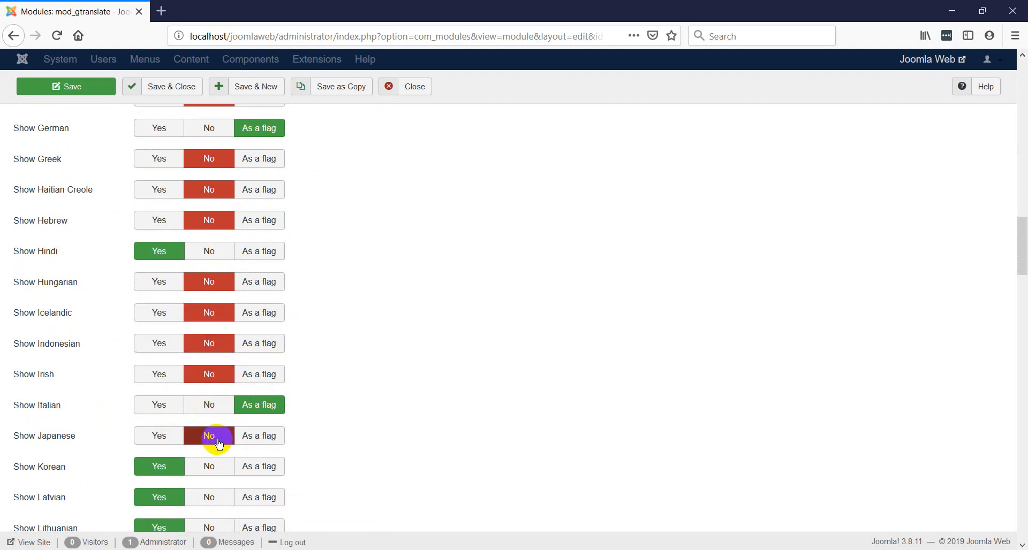
Set the display of Lithuanian, Latvian, Korean, Macedonian and Maltese to No in the language options
scroll(217, 439, "down", 6)
left_click(211, 316)
left_click(210, 293)
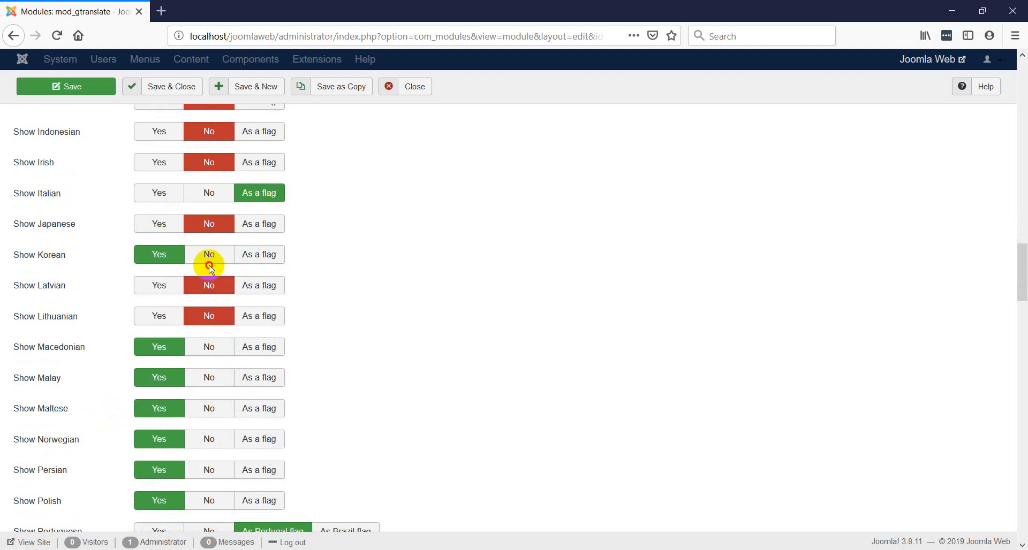
left_click(210, 259)
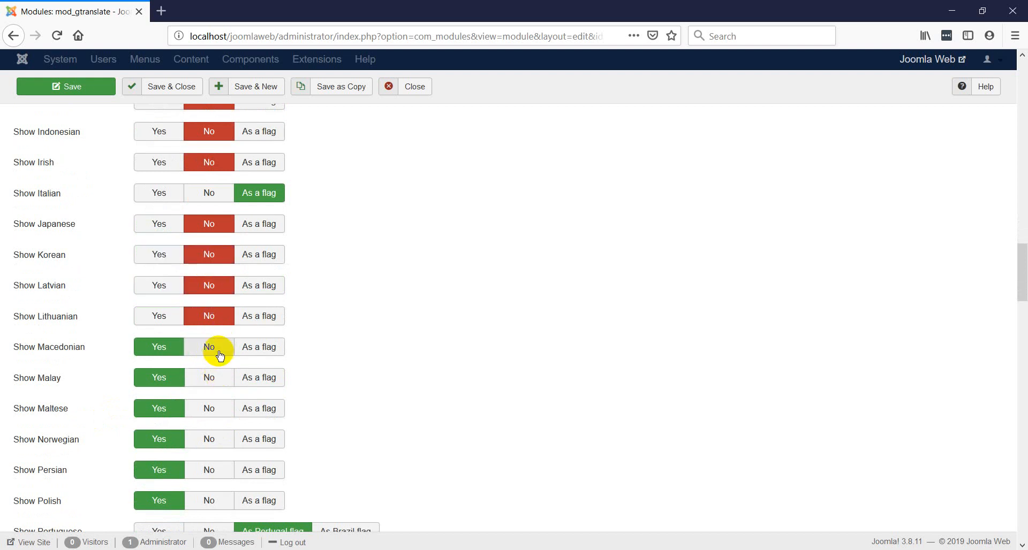
left_click(216, 349)
left_click(210, 413)
Set the display of Norwegian, Malay, Polish, Persian, Romanian and Russian to No in the language options
scroll(209, 396, "down", 2)
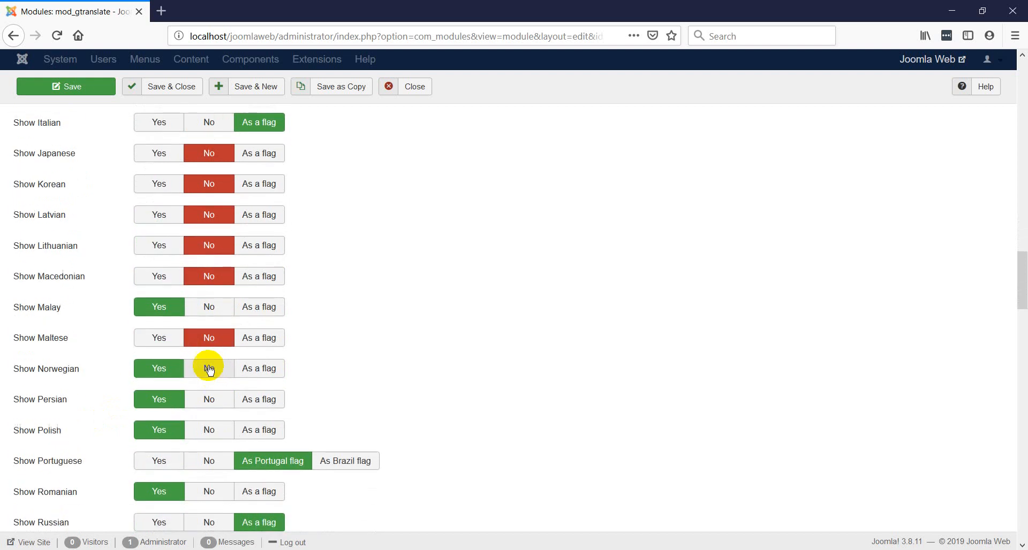
left_click(209, 373)
left_click(208, 306)
scroll(207, 326, "down", 4)
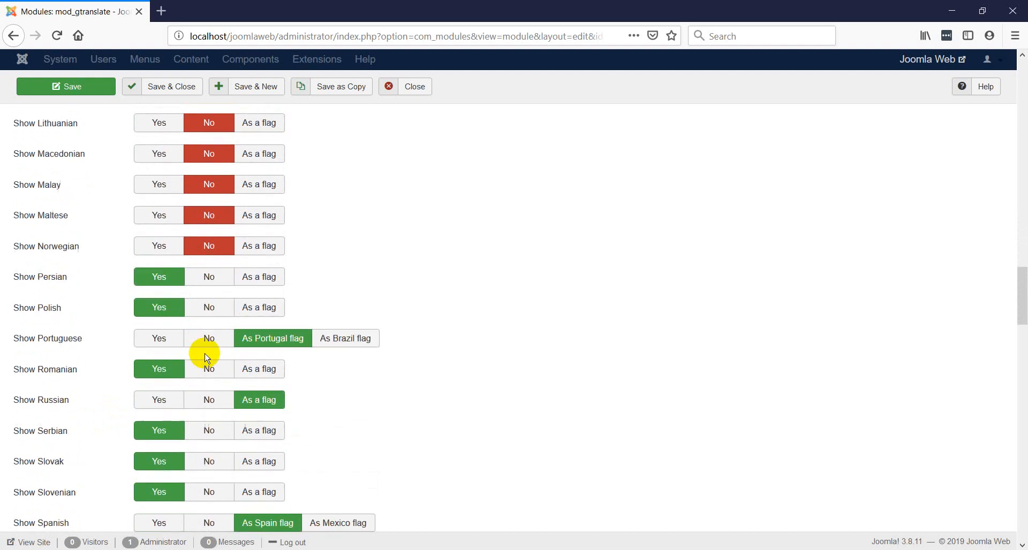
left_click(209, 289)
left_click(210, 259)
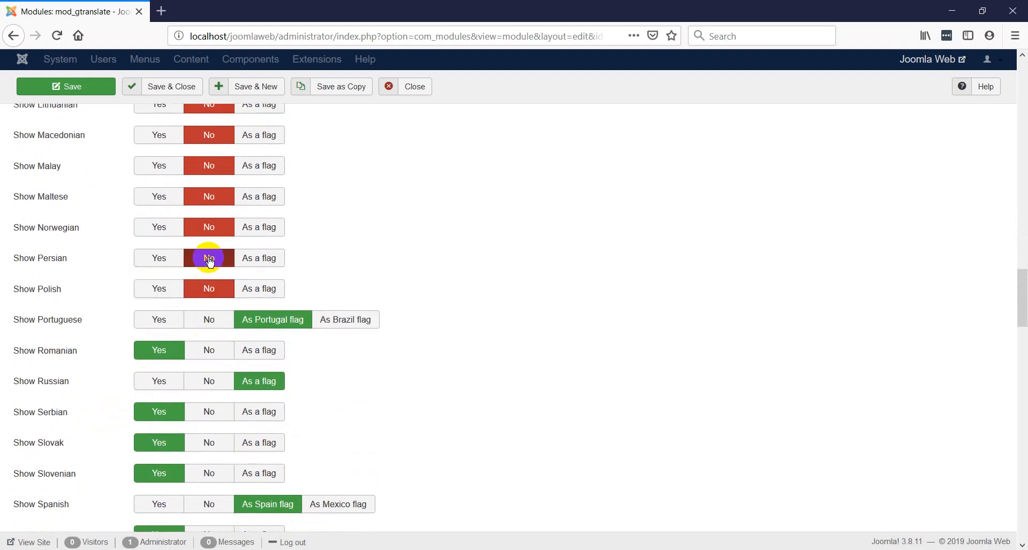
left_click(211, 356)
left_click(210, 383)
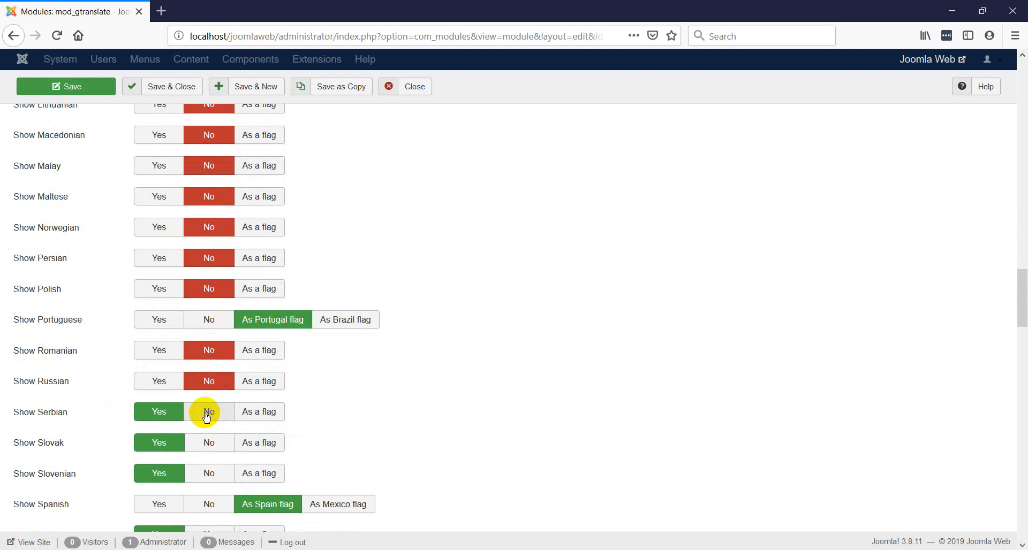
Set the display of Serbian, Slovak, Slovenian and Swedish to No, and leave Swahili at Yes
left_click(208, 413)
left_click(209, 443)
left_click(209, 473)
scroll(208, 429, "down", 3)
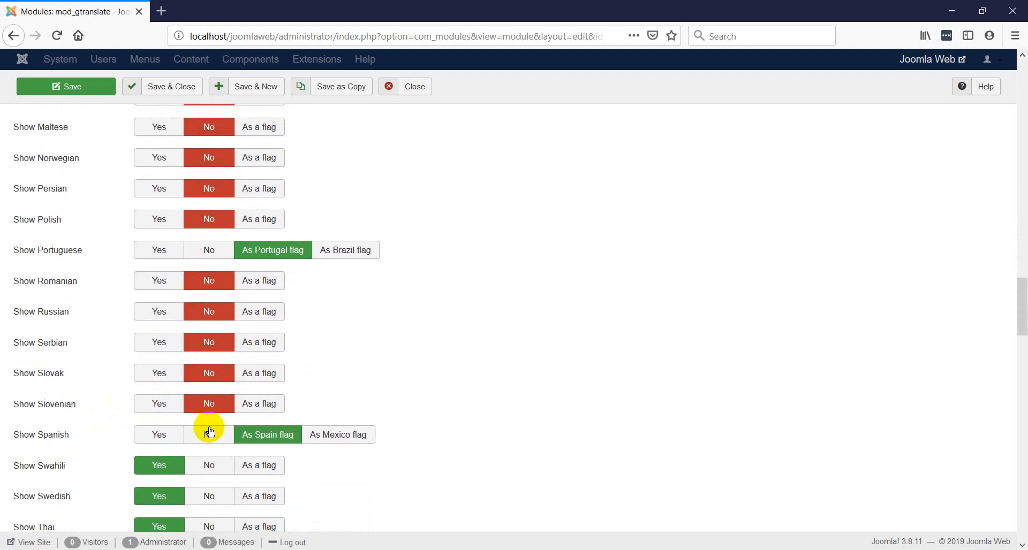
left_click(211, 466)
left_click(212, 495)
scroll(205, 423, "down", 5)
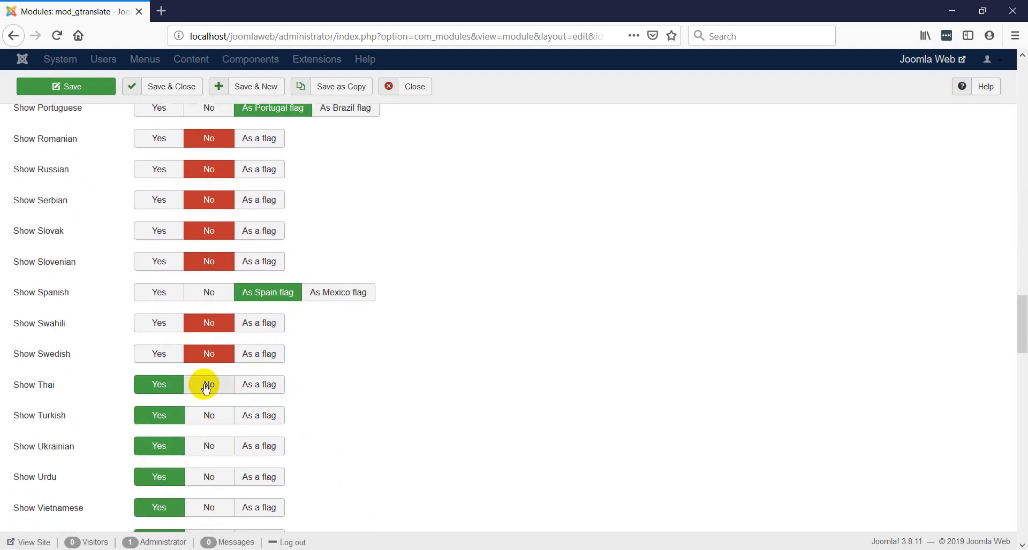
left_click(156, 327)
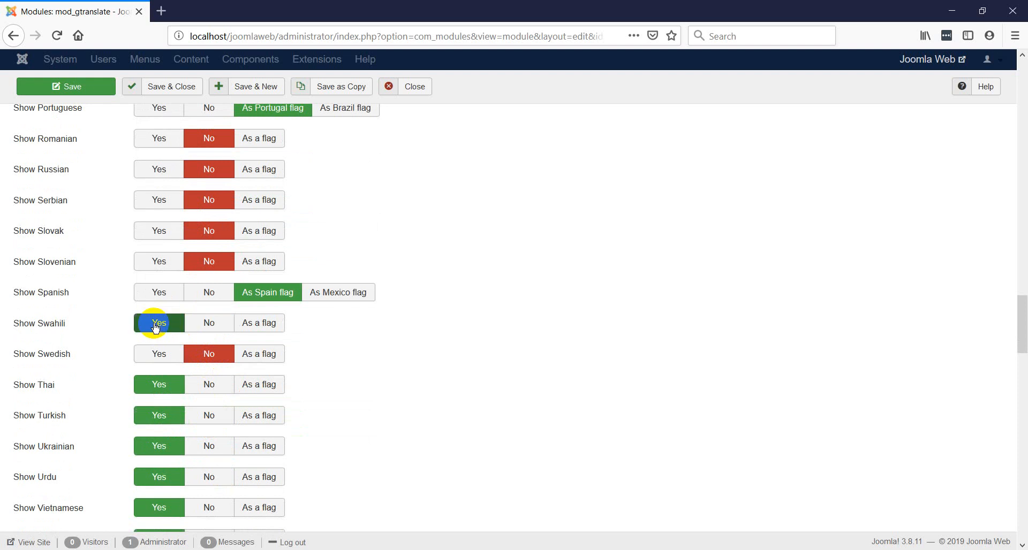
Set the display of Thai, Turkish and Ukrainian to No in the language options
left_click(213, 395)
left_click(212, 415)
left_click(208, 447)
scroll(211, 451, "down", 3)
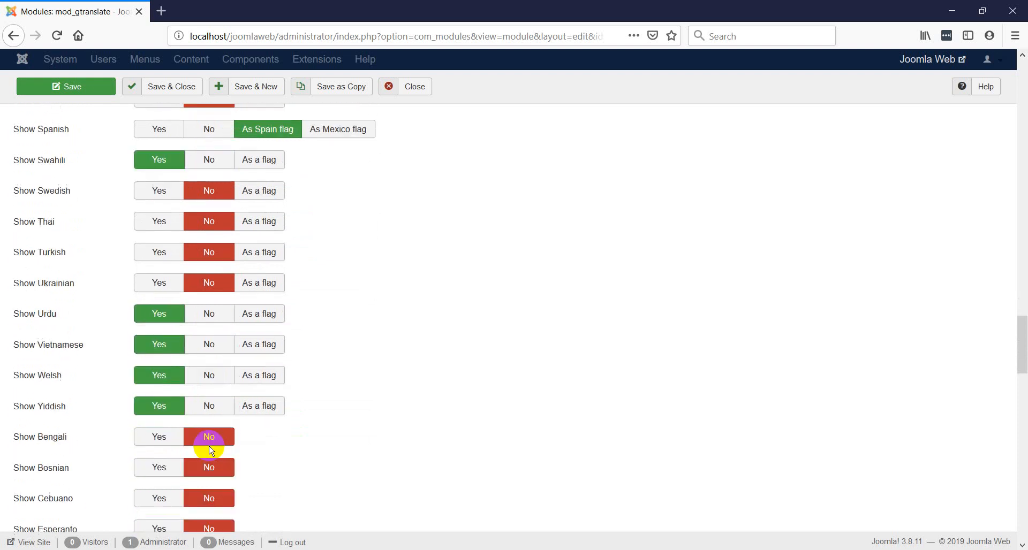
Set the display of Urdu, Vietnamese, Welsh and Yiddish to No in the language options
scroll(212, 451, "down", 1)
left_click(209, 296)
left_click(209, 265)
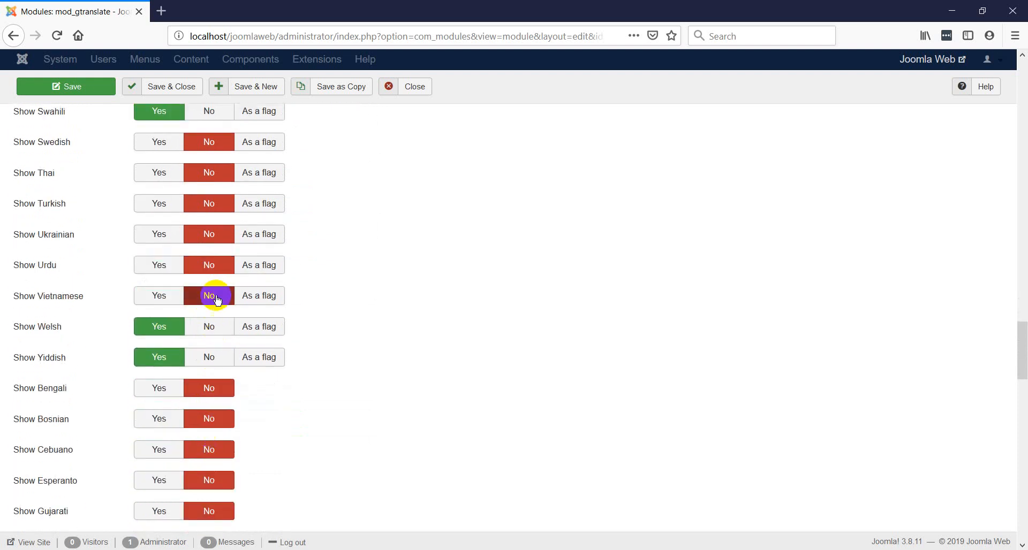
left_click(210, 327)
left_click(211, 356)
scroll(212, 367, "down", 3)
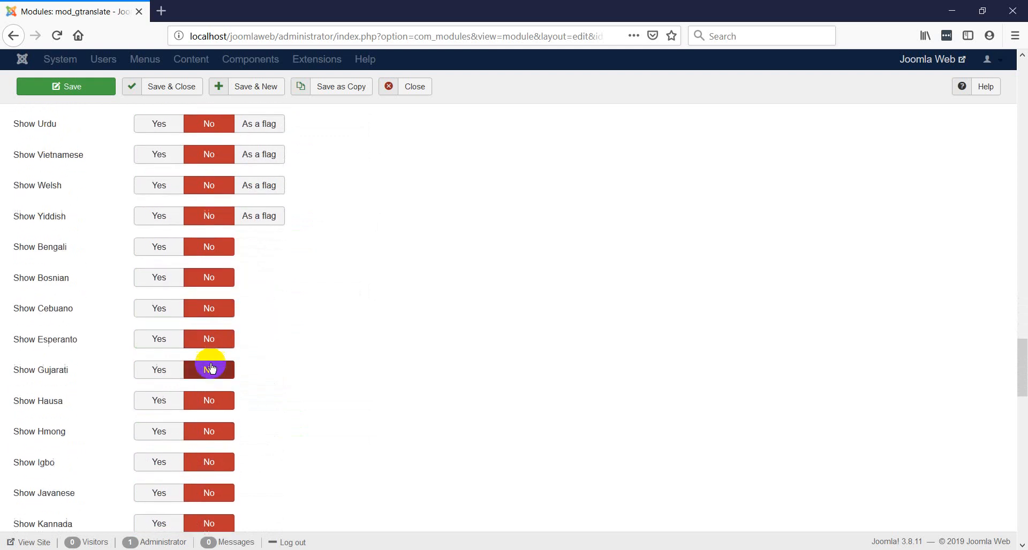
Set the display of Amharic to Yes, and save and close the GTranslate module
scroll(212, 367, "down", 15)
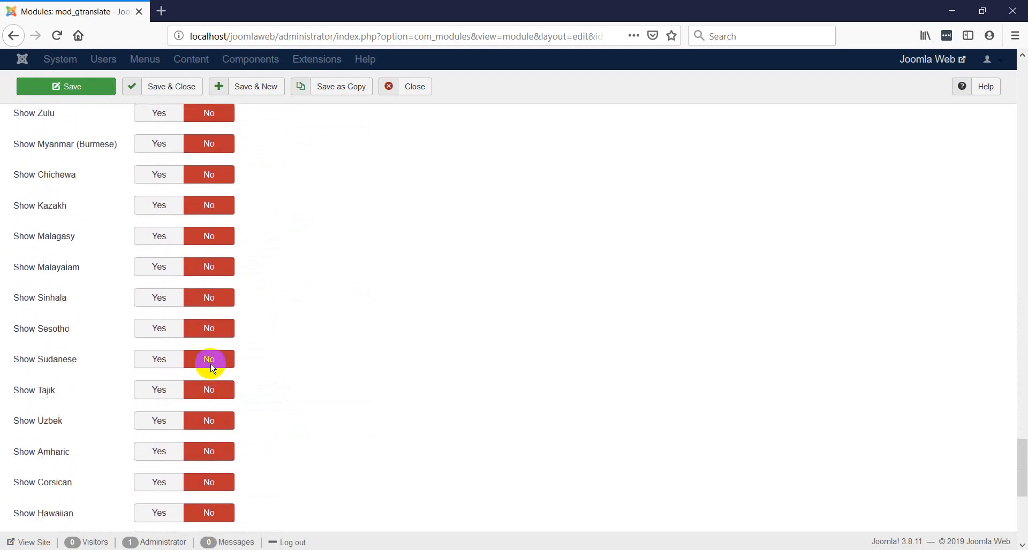
scroll(211, 366, "down", 7)
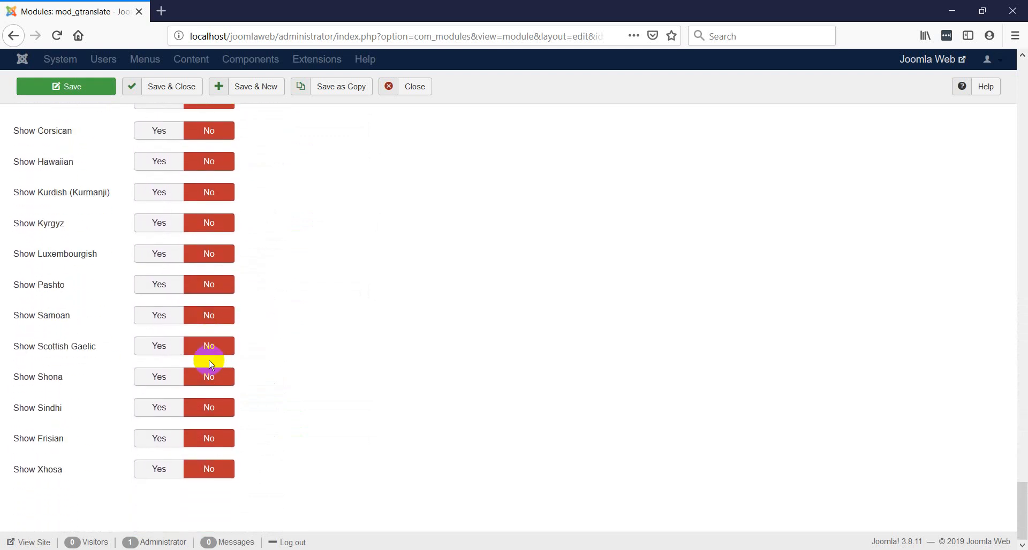
scroll(96, 399, "up", 6)
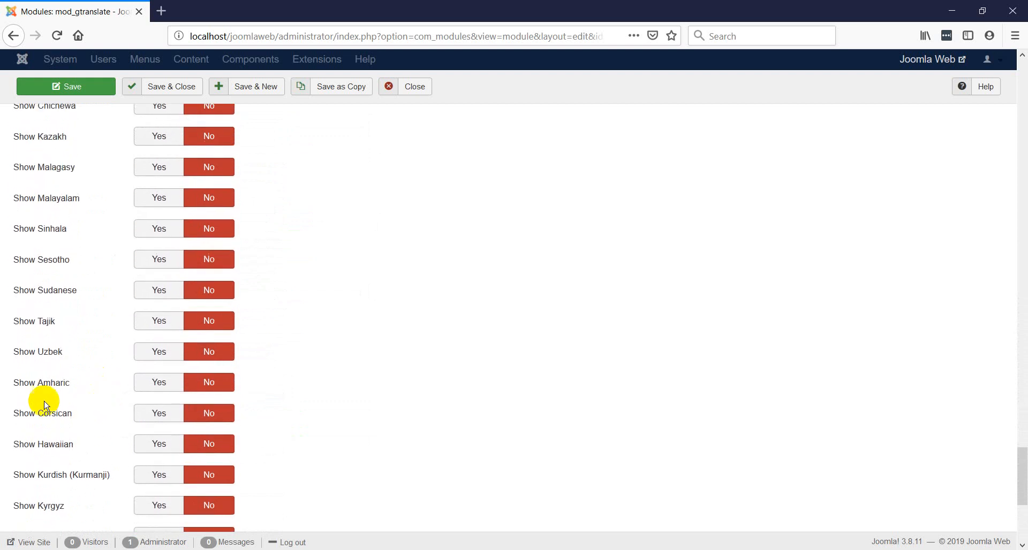
mouse_move(28, 386)
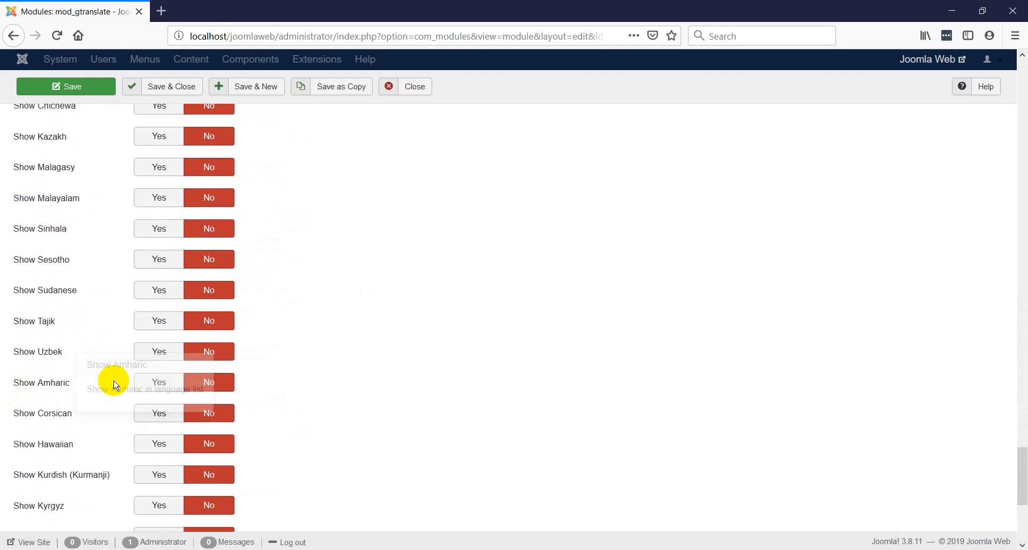
left_click(161, 390)
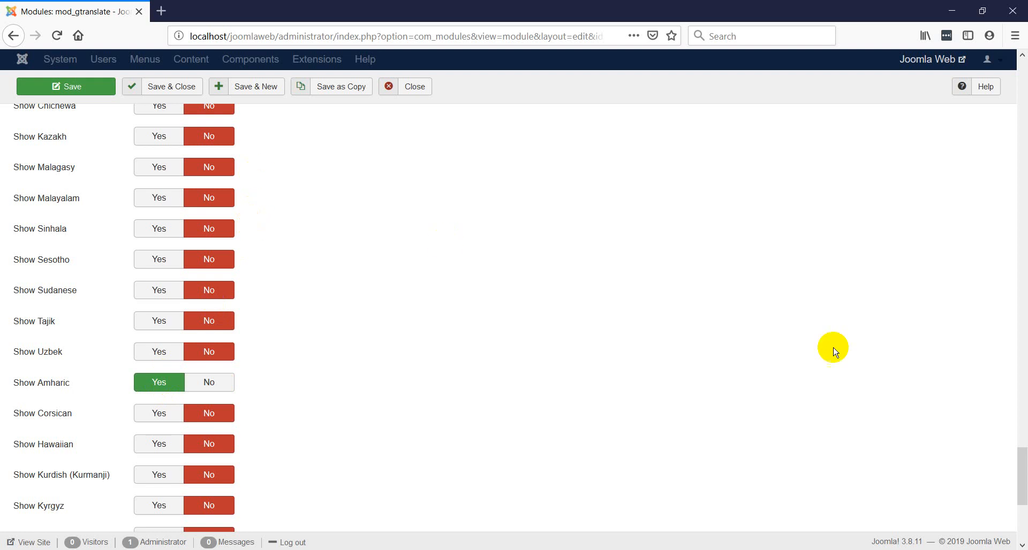
scroll(427, 250, "up", 10)
left_click(175, 90)
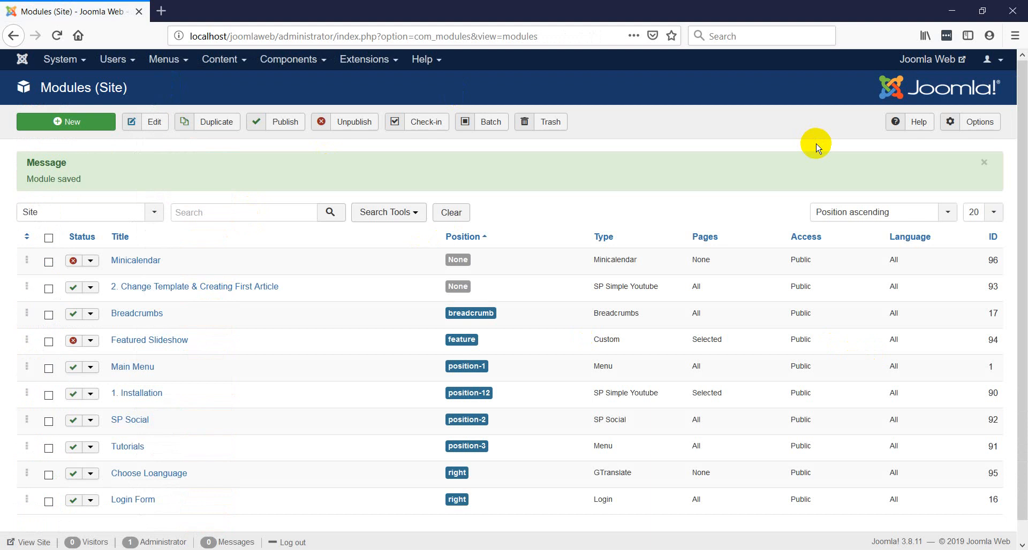
View the site's home page to check for the language selector, and return to the module administration
left_click(938, 65)
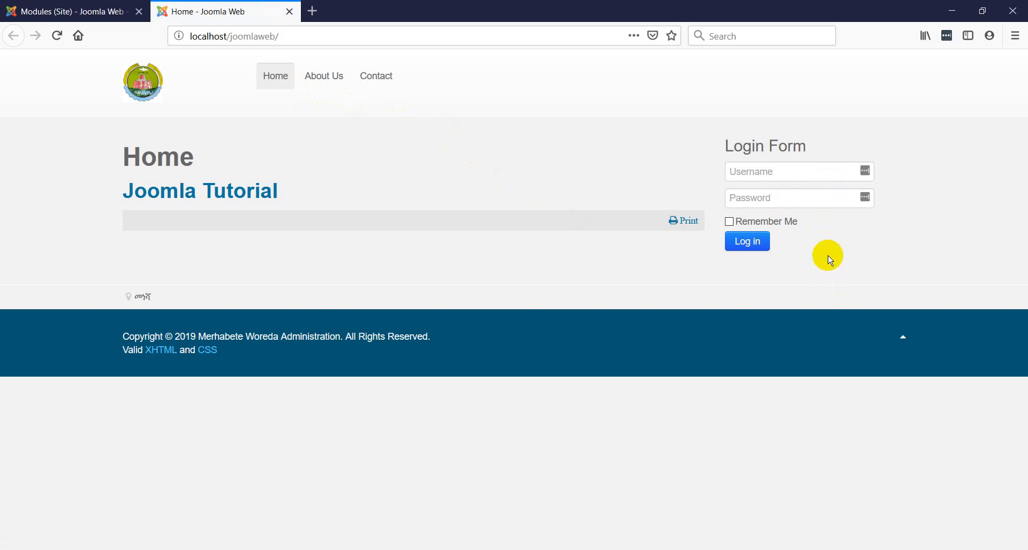
left_click(17, 13)
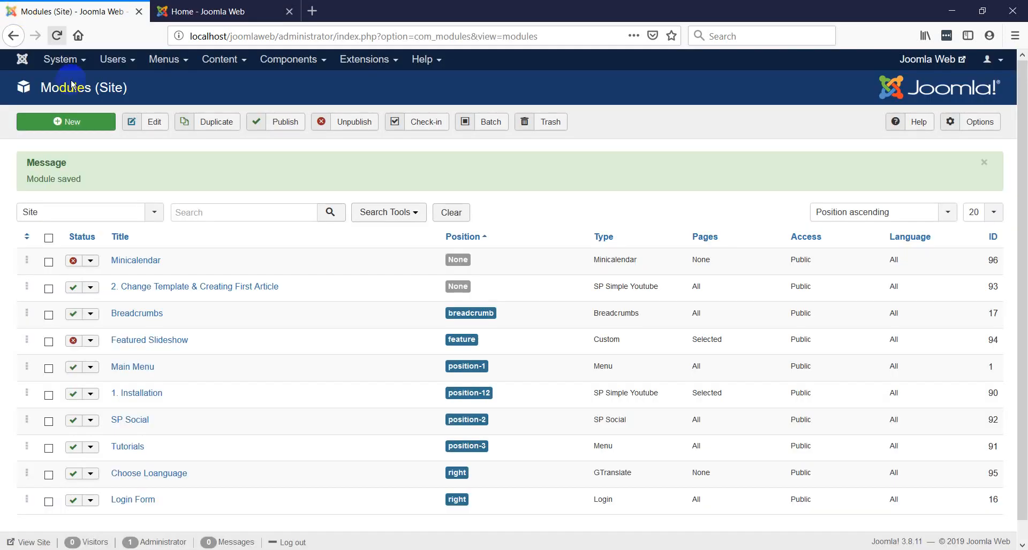
Open the site template styles and preview the shaper_helix_ii - Default style
left_click(360, 62)
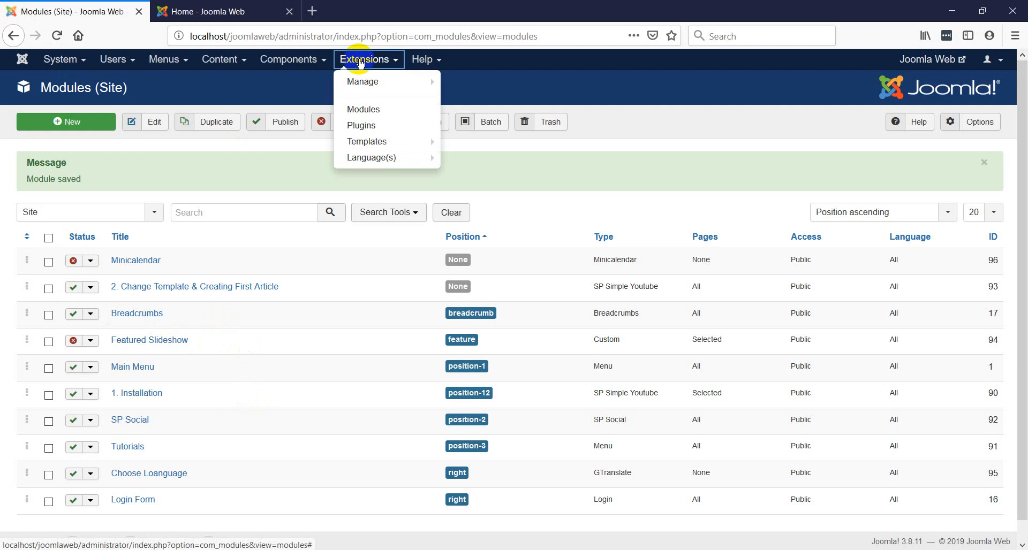
left_click(374, 143)
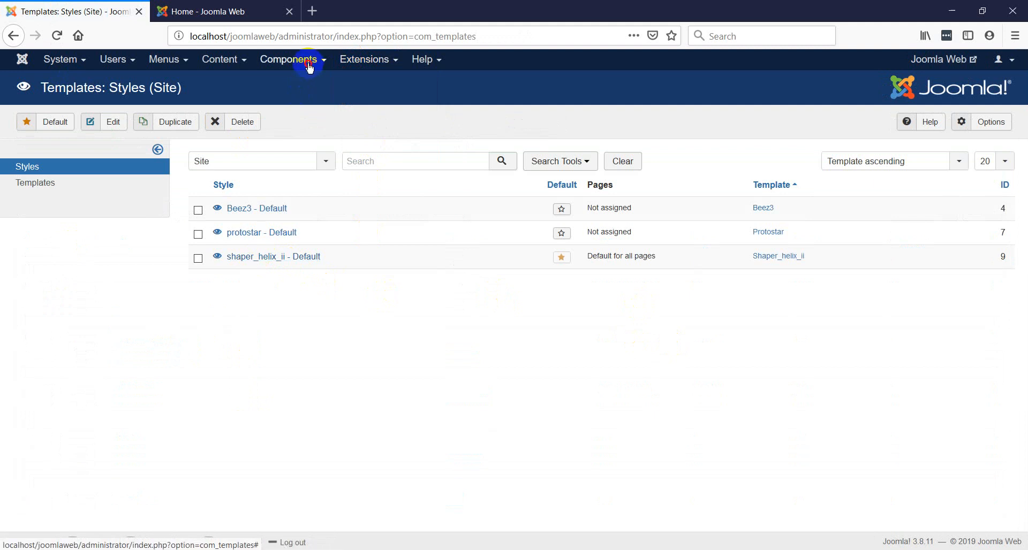
left_click(353, 63)
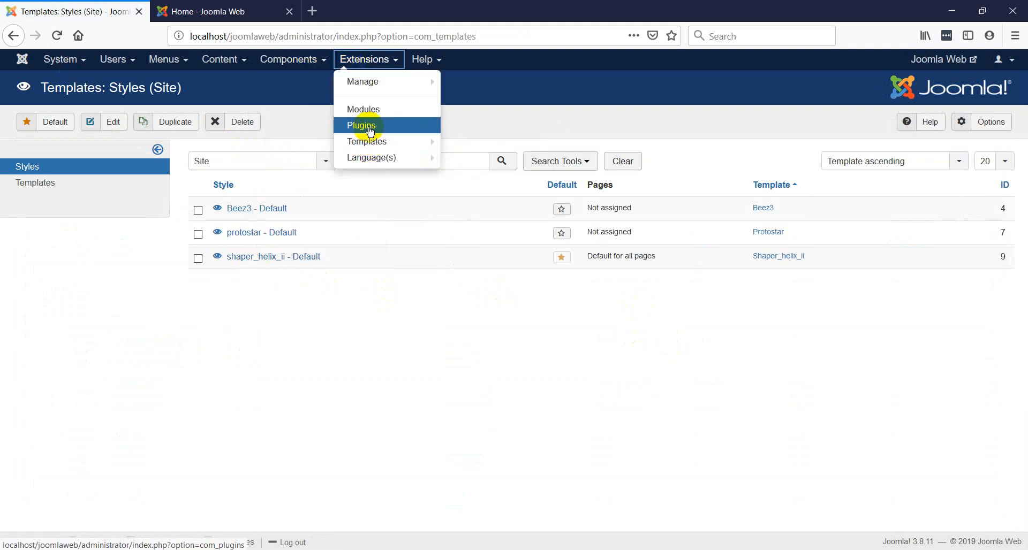
left_click(358, 128)
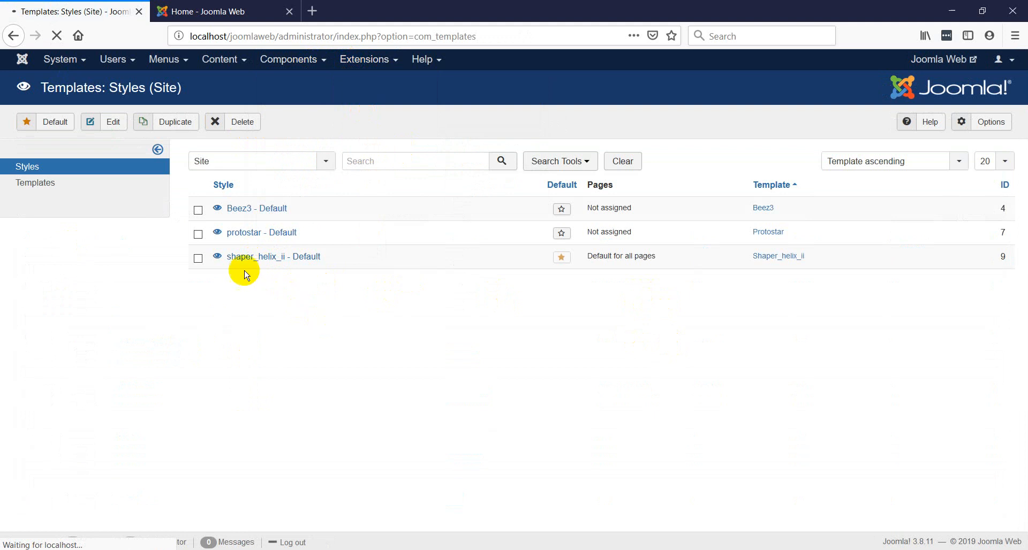
left_click(217, 259)
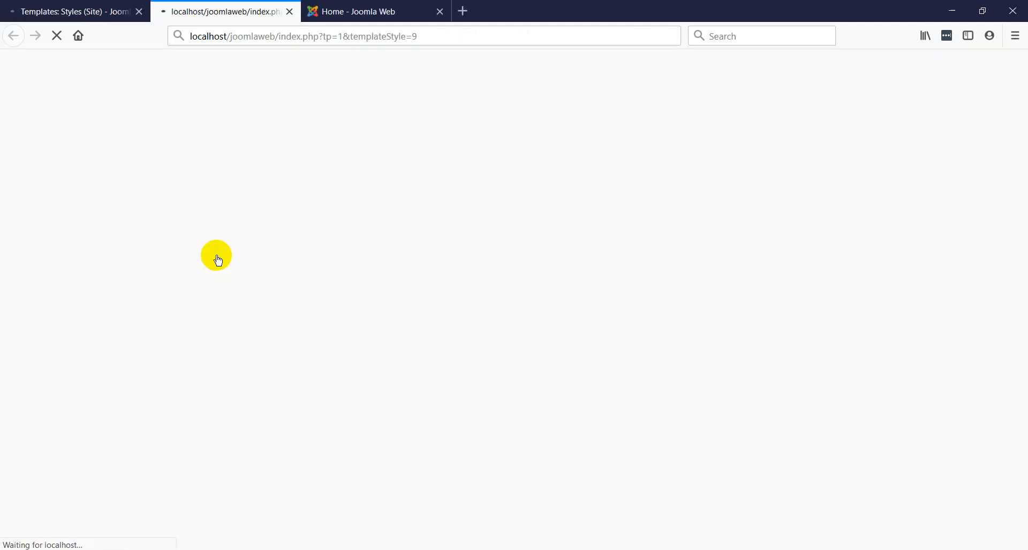
left_click(87, 16)
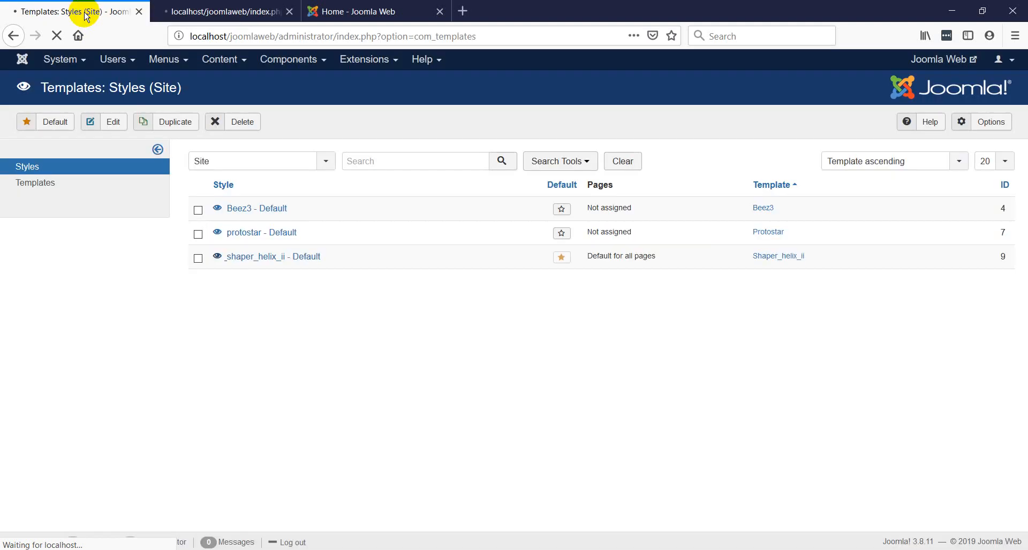
left_click(248, 258)
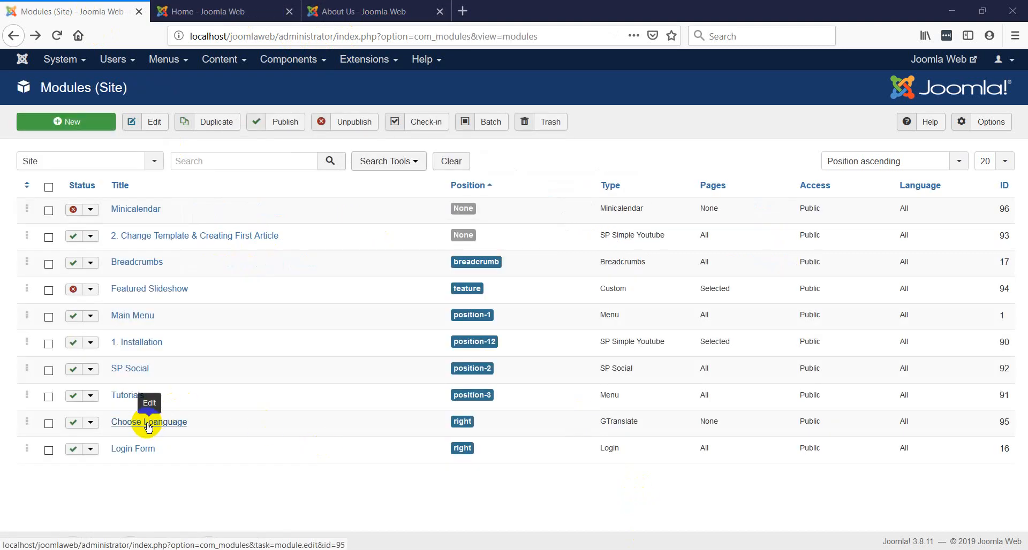
Assign the Choose Loanguage module to all pages, and save and close it
left_click(147, 424)
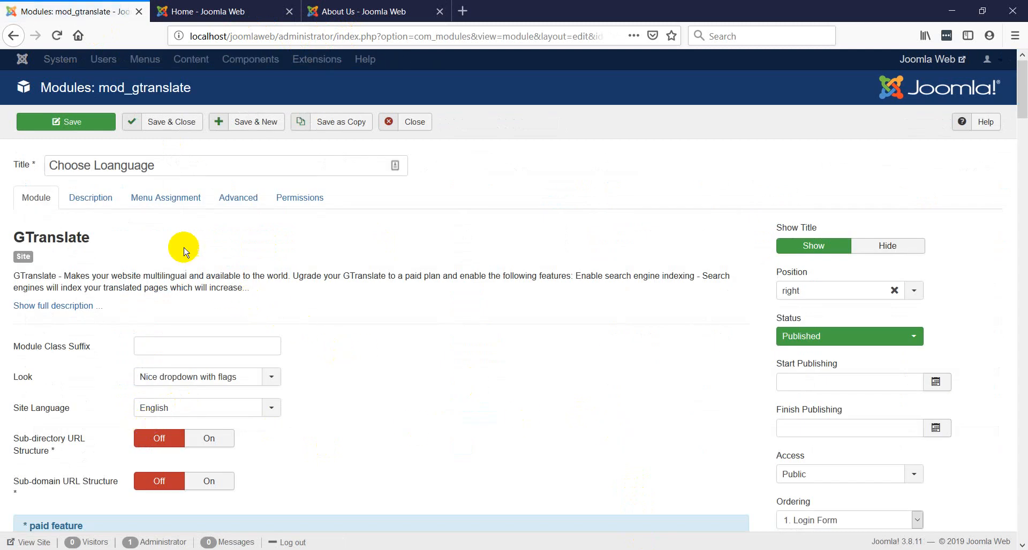
left_click(163, 203)
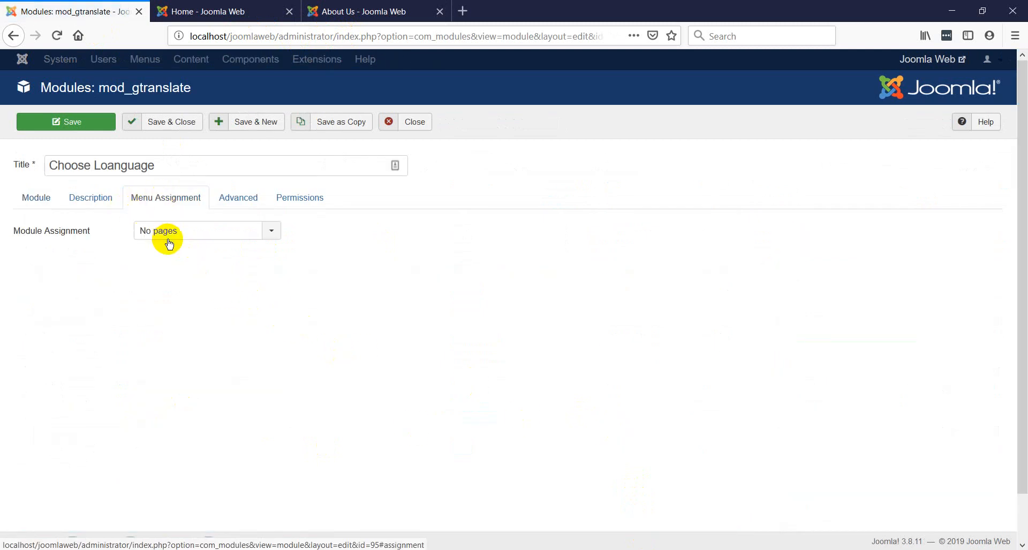
left_click(272, 235)
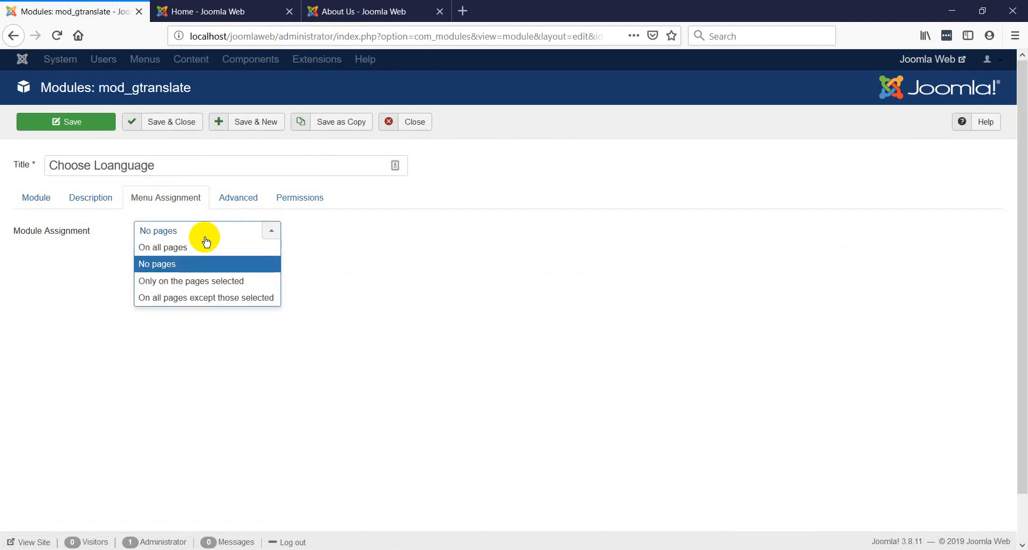
left_click(178, 248)
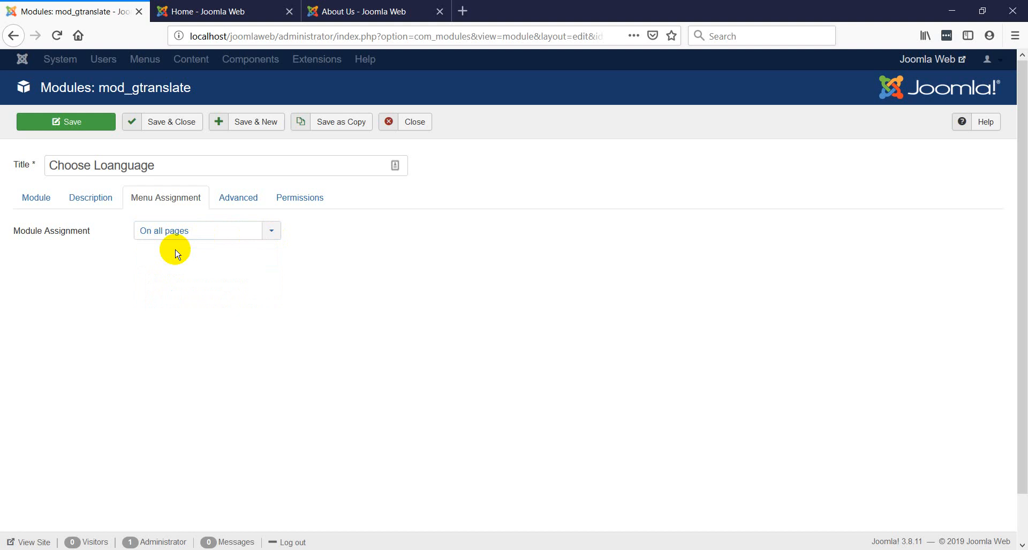
left_click(163, 126)
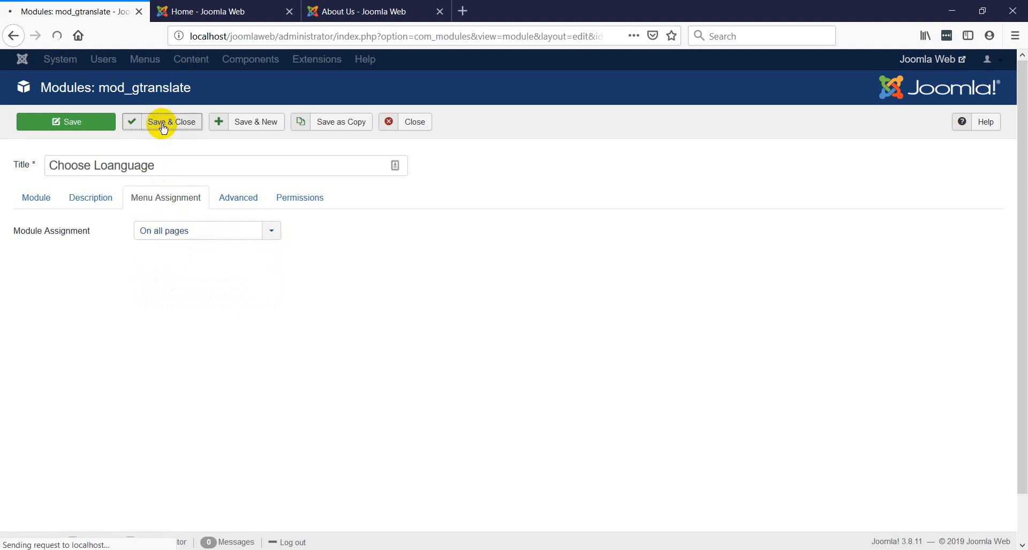
Reload the site's About Us page, look through the language selector and translate the page into Amharic
left_click(351, 13)
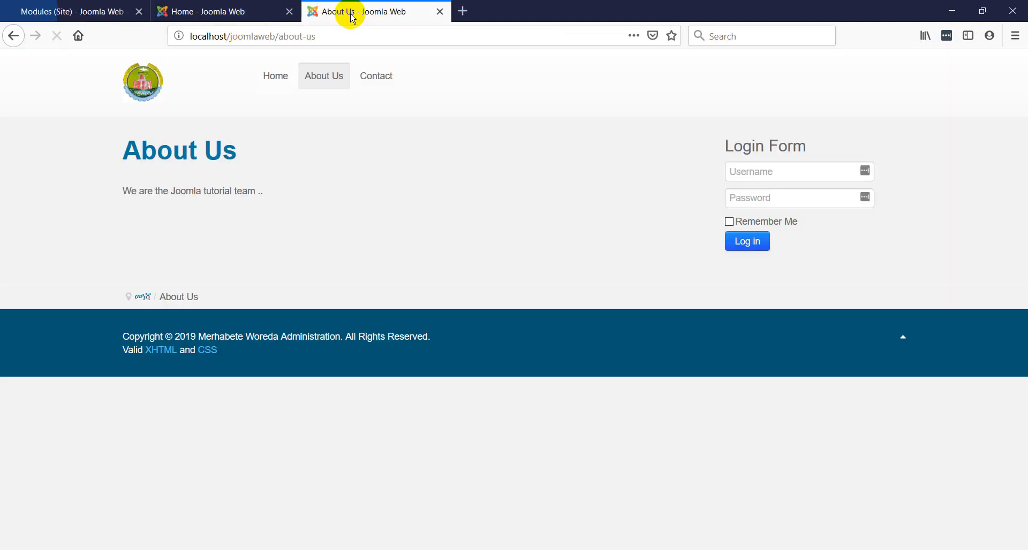
left_click(422, 38)
key("Return")
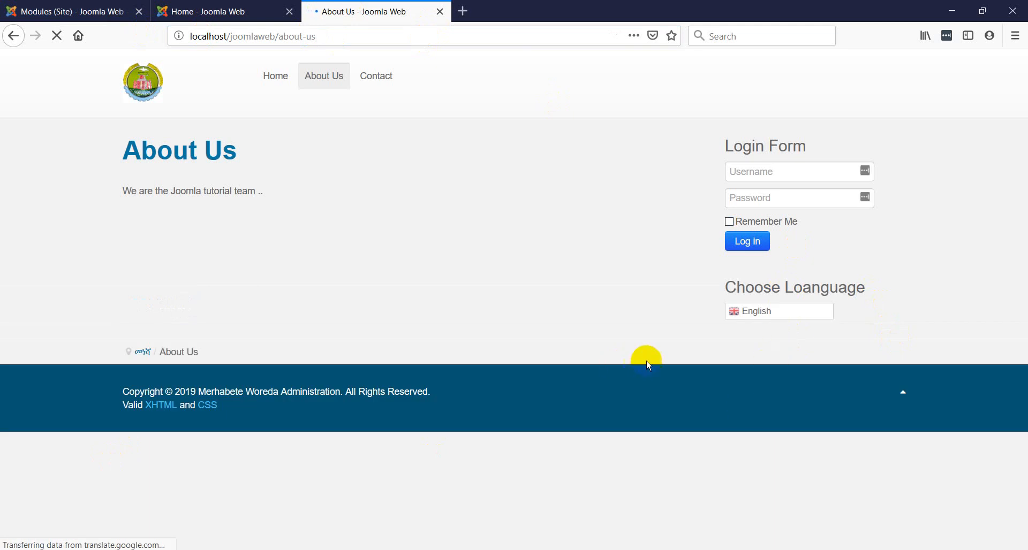
left_click(800, 316)
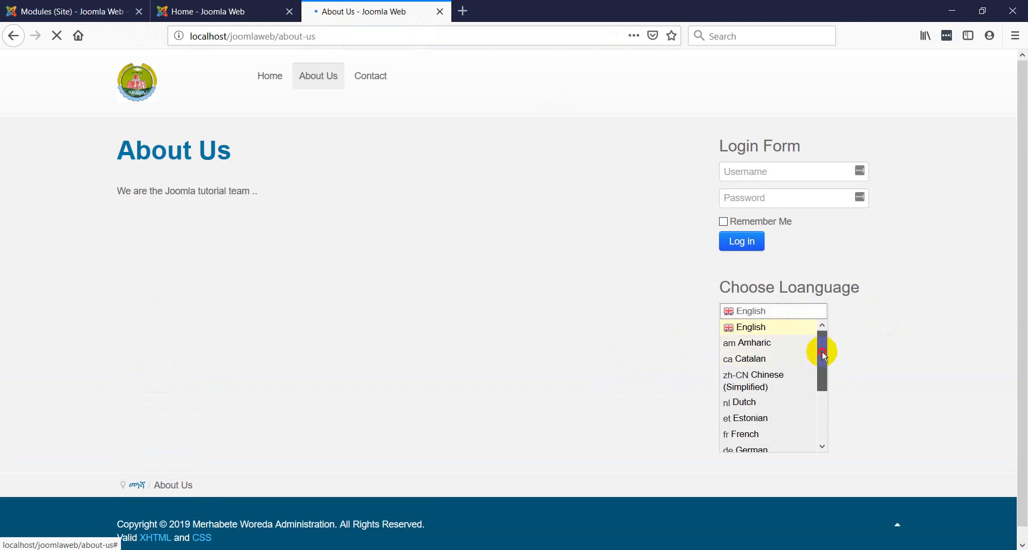
left_click_drag(823, 353, 831, 431)
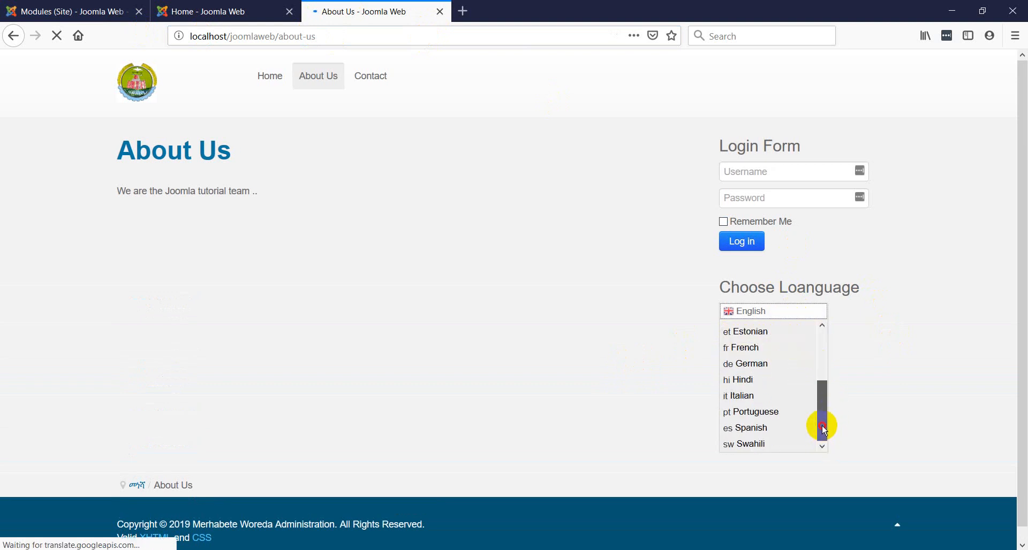
left_click_drag(823, 428, 827, 350)
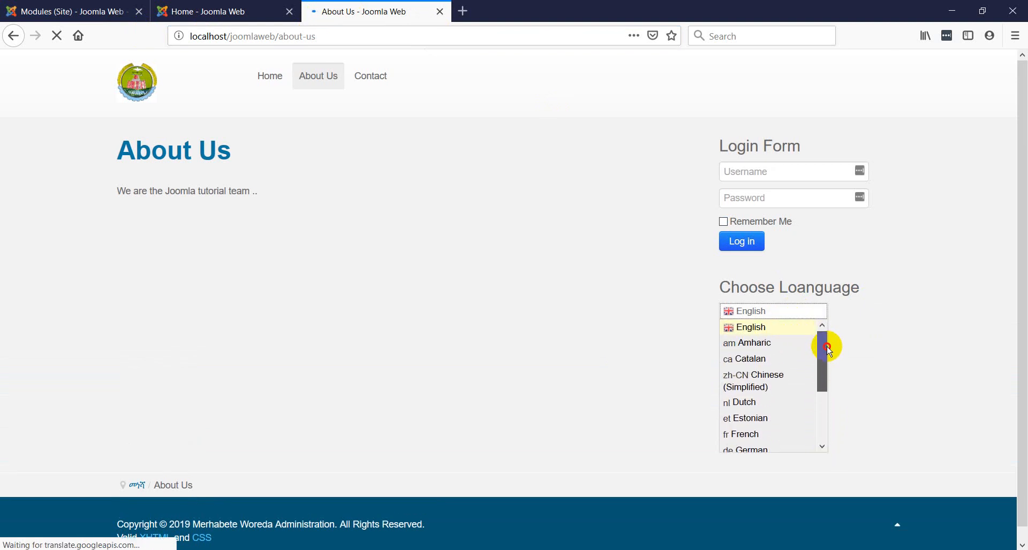
left_click(754, 345)
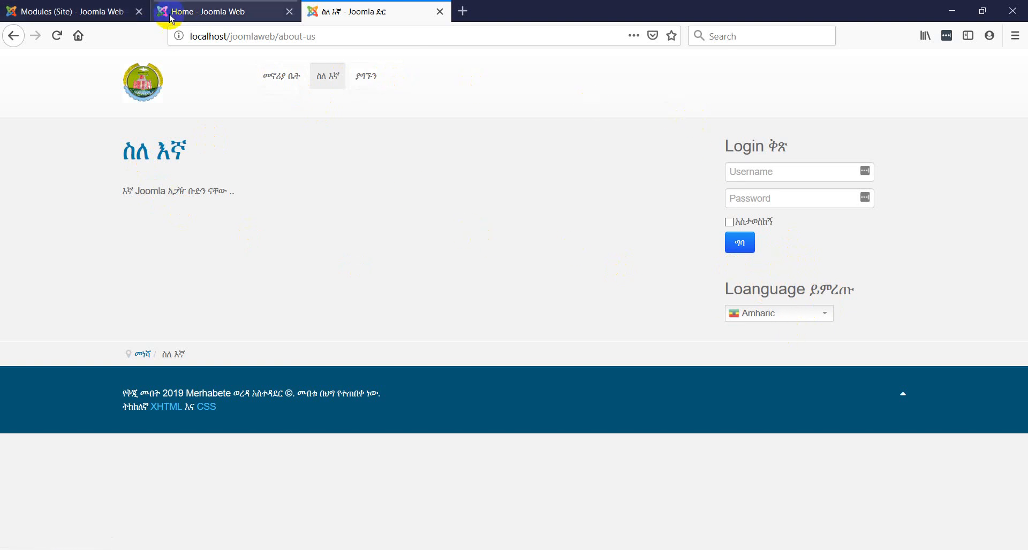
Open the Minicalendar module in the Joomla administration and change its title to Calendar
left_click(99, 12)
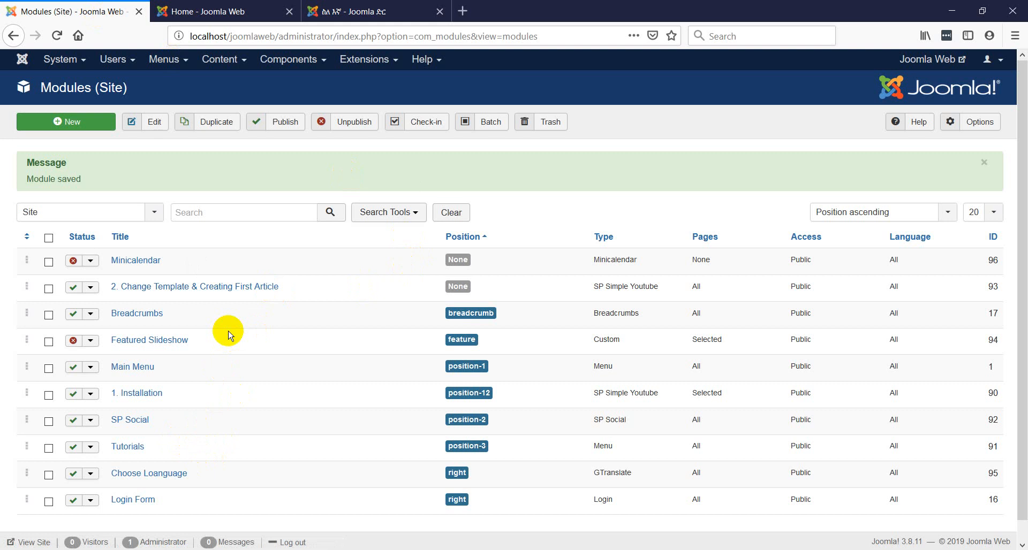
left_click(129, 263)
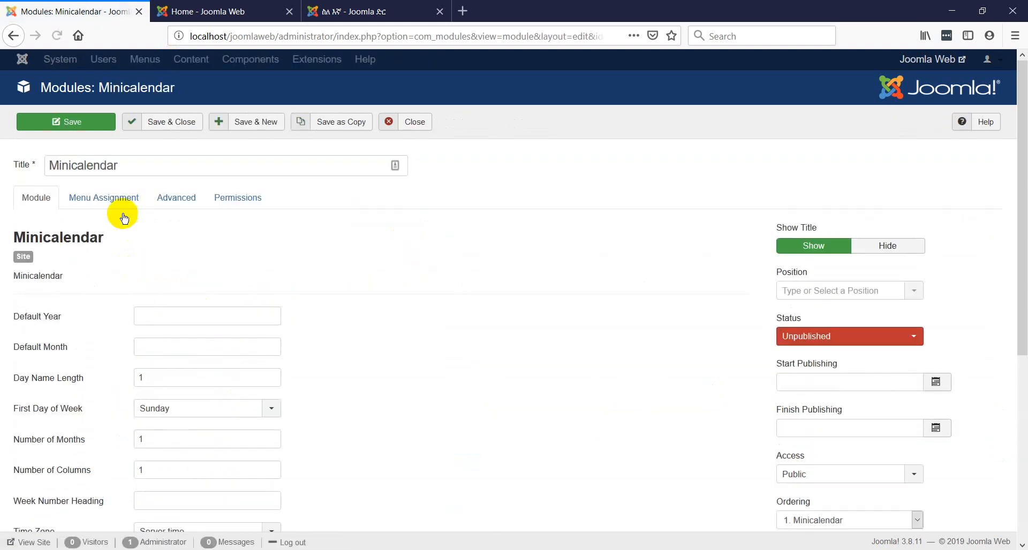
left_click_drag(127, 166, 7, 165)
left_click(72, 169)
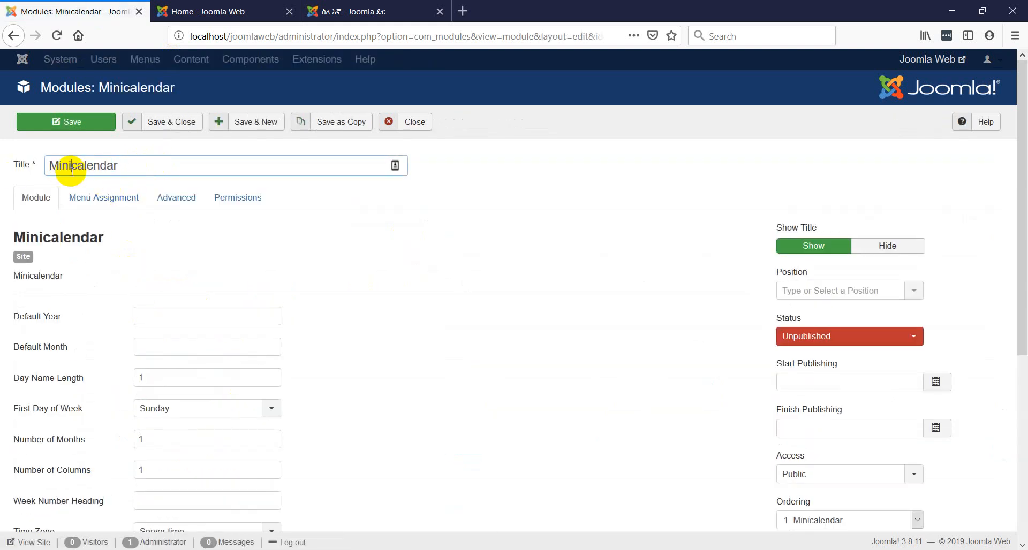
left_click_drag(78, 168, 1, 168)
type("C")
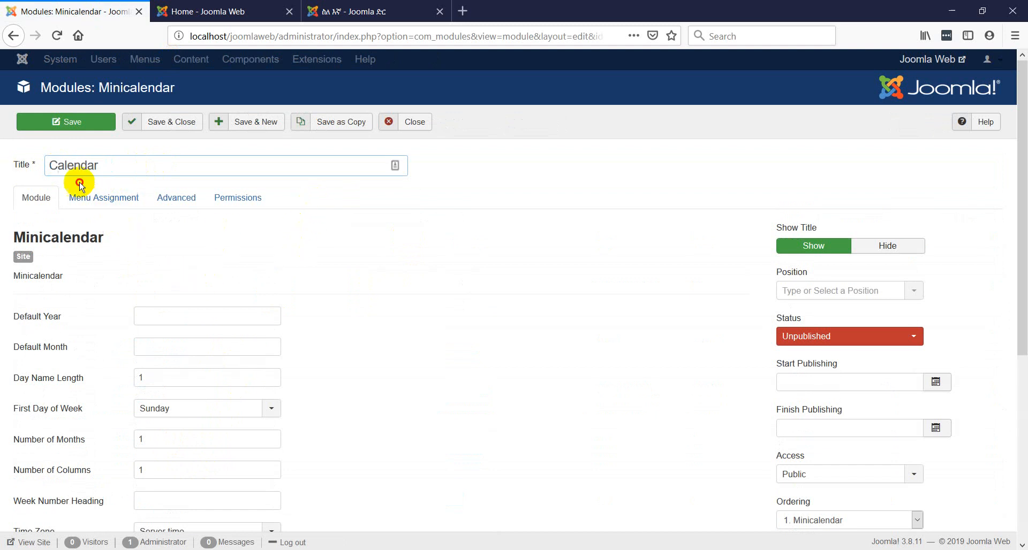
Assign the Calendar module to all pages
left_click(97, 199)
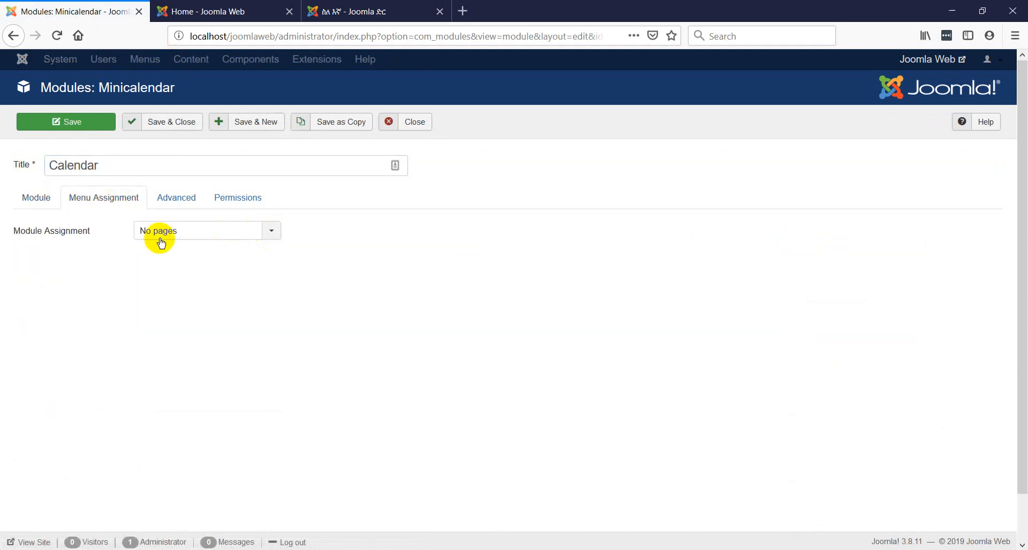
left_click(262, 238)
left_click(191, 250)
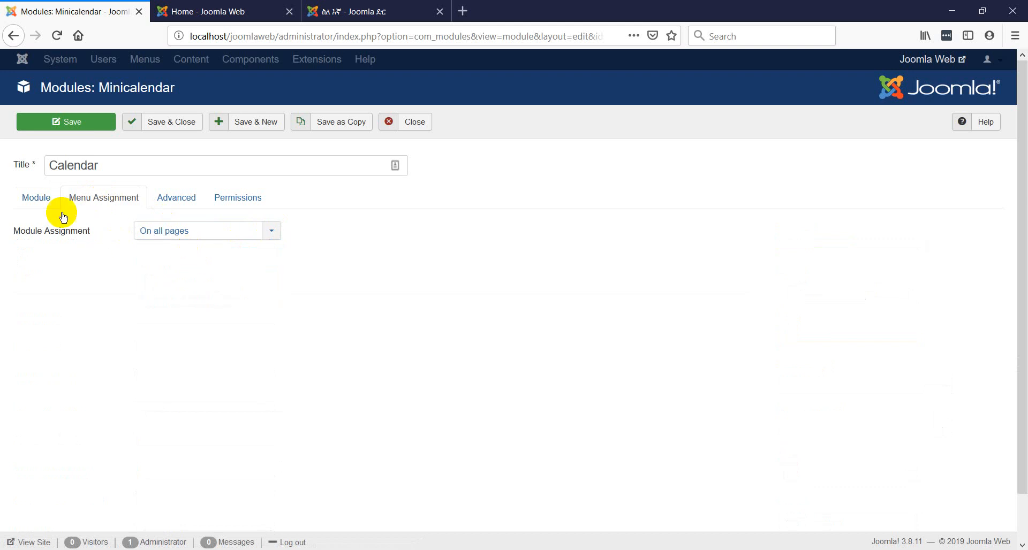
Place the Calendar module in the Bottom1 position and set its status to Published
left_click(40, 207)
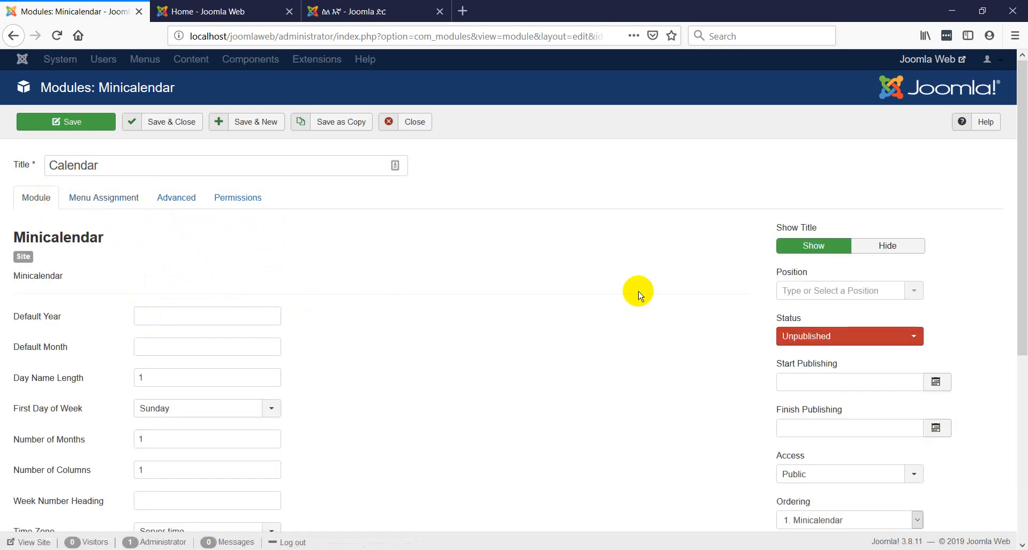
left_click(913, 294)
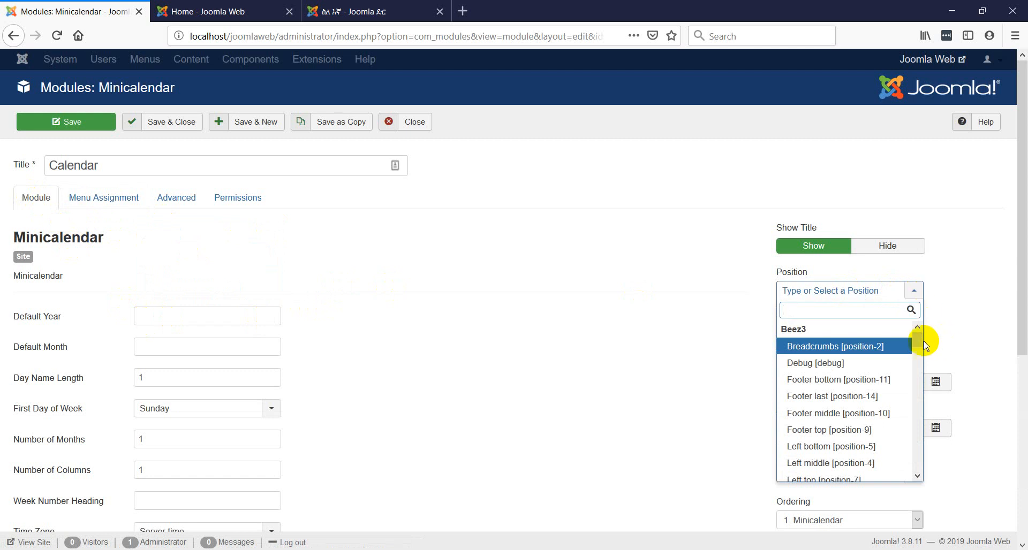
left_click_drag(919, 345, 921, 412)
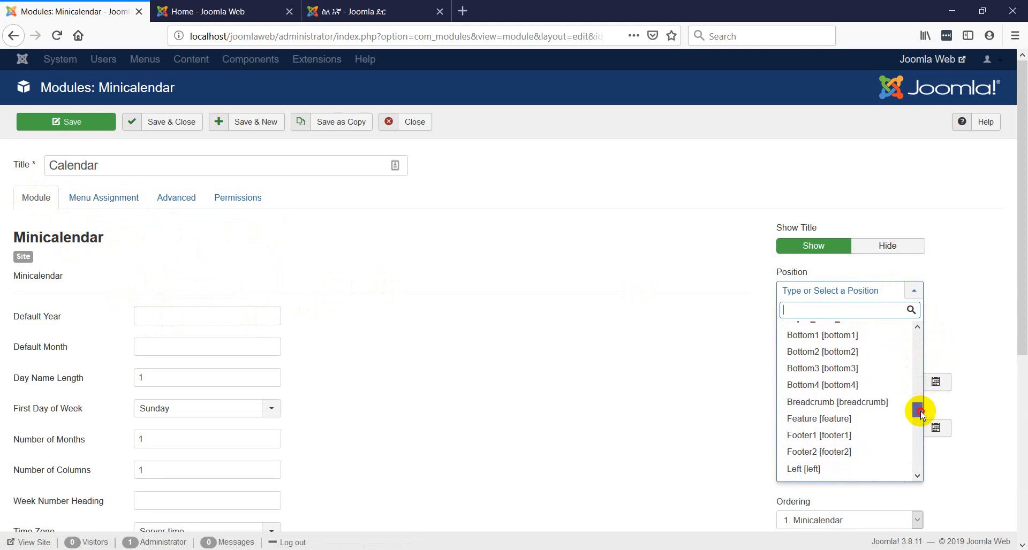
left_click(850, 336)
left_click(820, 338)
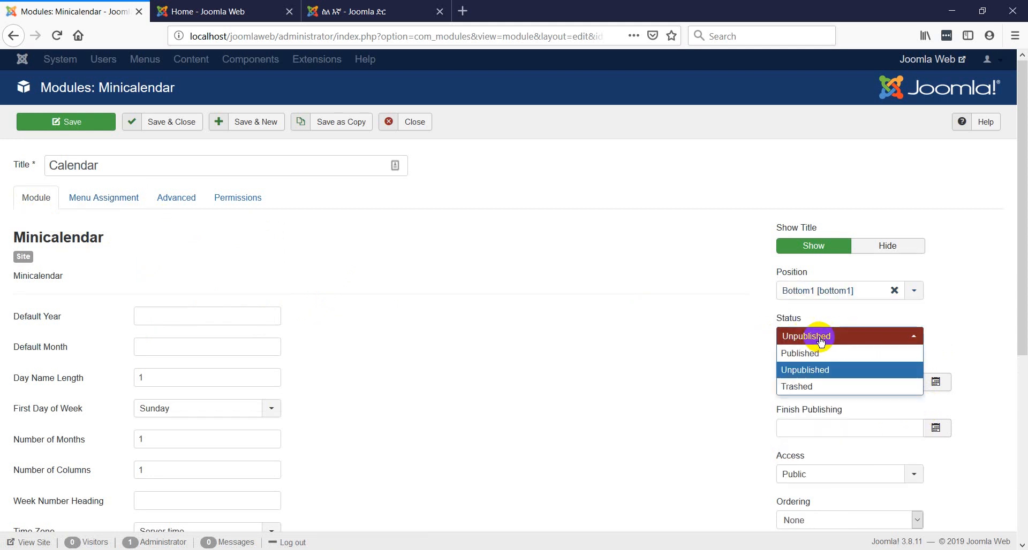
left_click(813, 355)
Review the Calendar module's date and style settings, and save the module
scroll(192, 337, "down", 4)
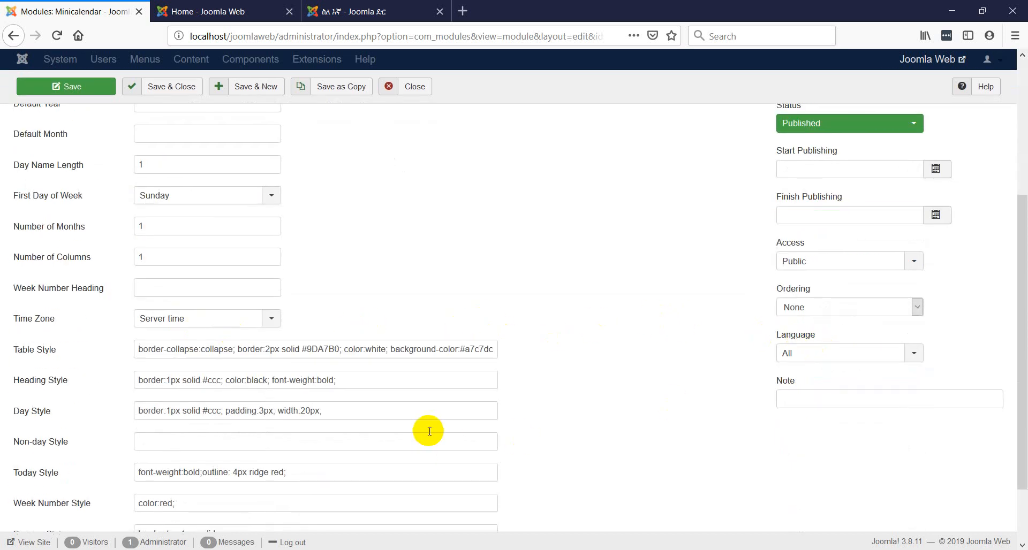
scroll(429, 429, "down", 1)
scroll(428, 430, "up", 2)
scroll(424, 428, "down", 3)
scroll(380, 368, "up", 6)
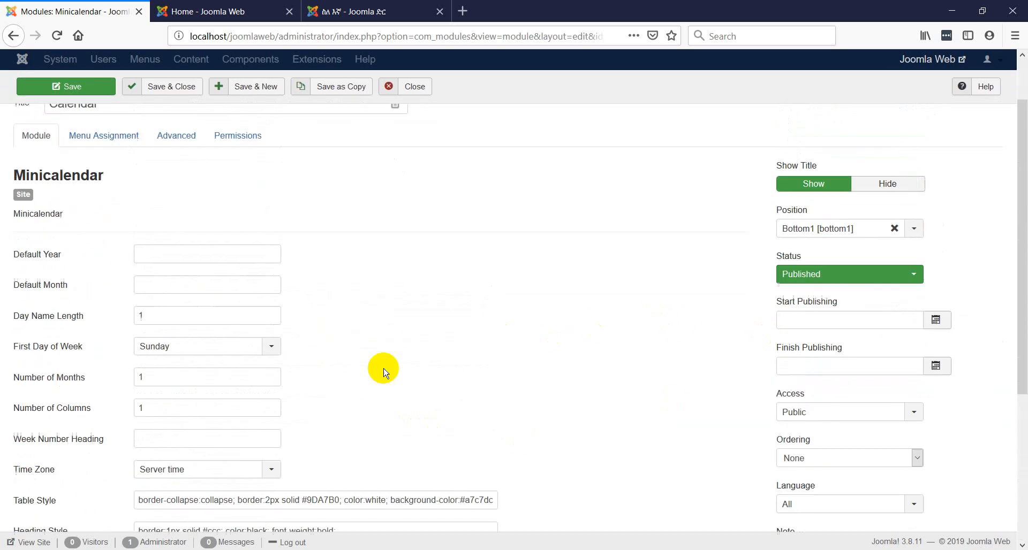
left_click(93, 125)
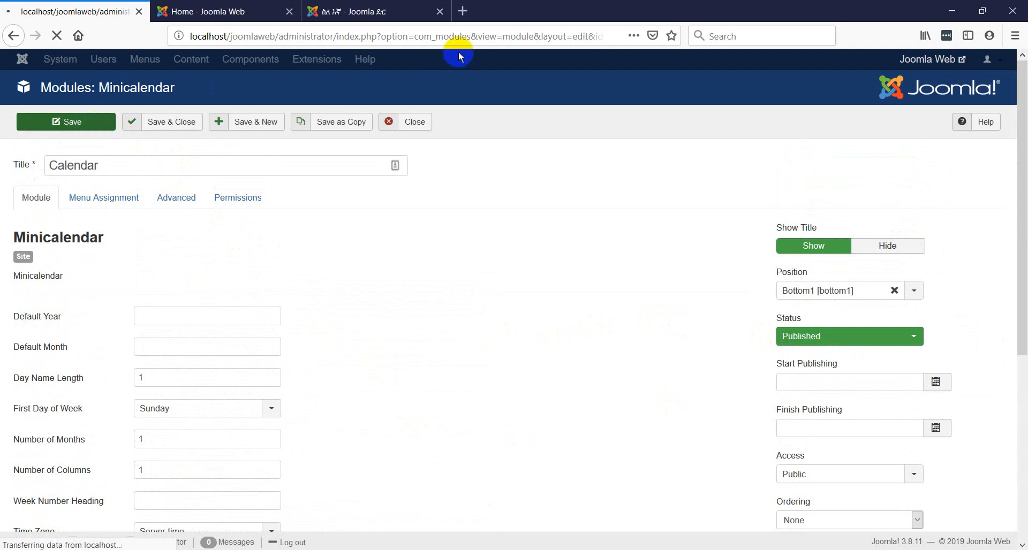
Open the site's home page to check the calendar, and switch the page language to English
left_click(352, 13)
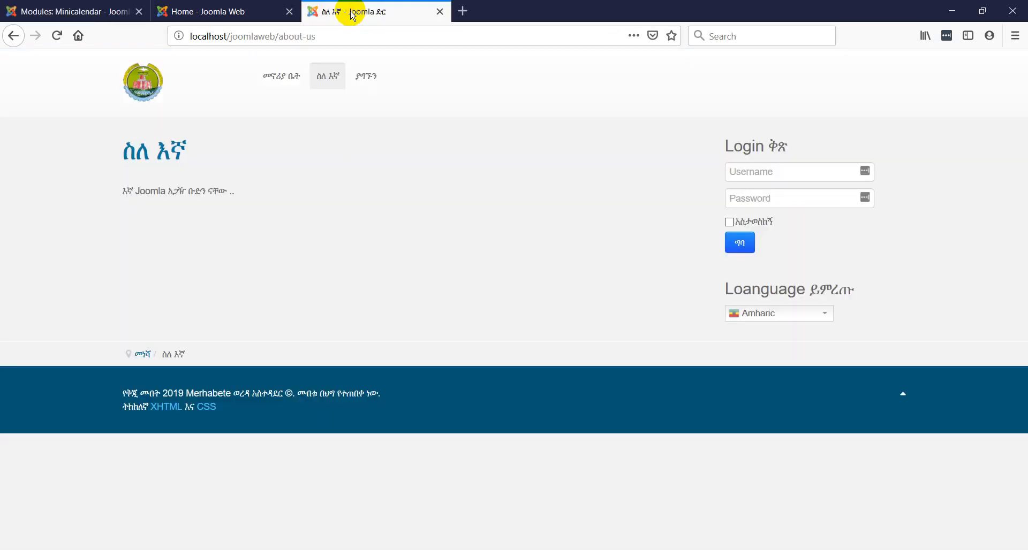
left_click(274, 77)
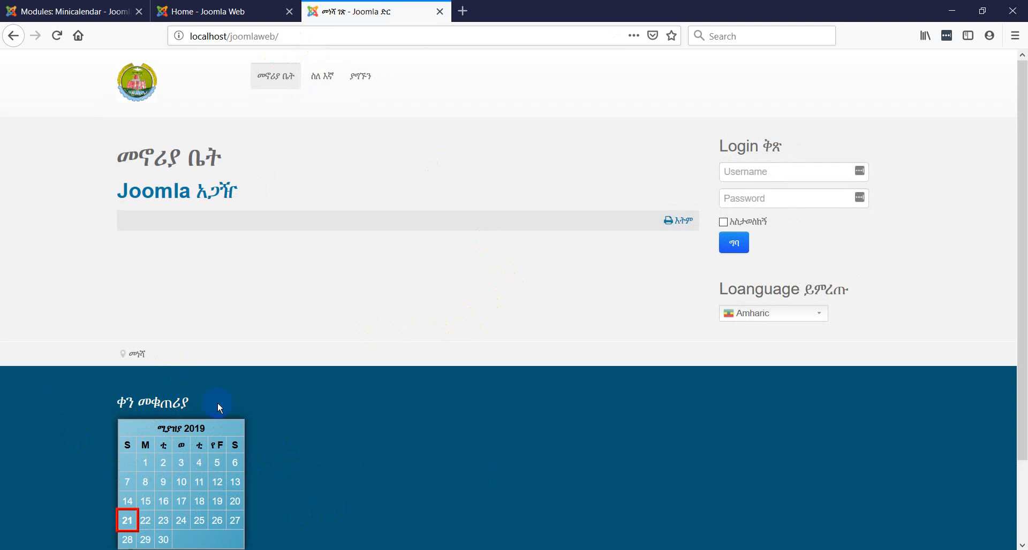
left_click(781, 321)
left_click(757, 327)
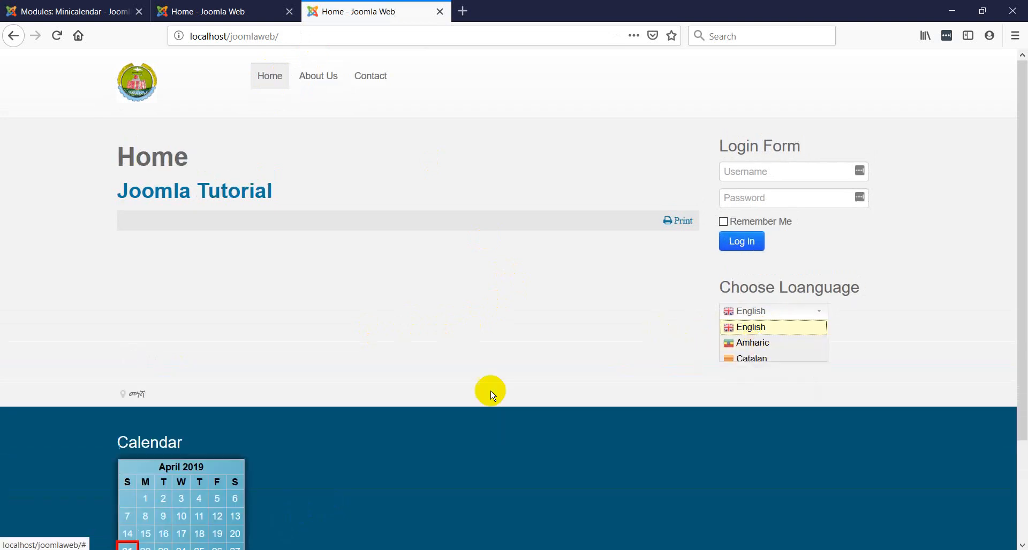
View the calendar near the footer in English, and translate the home page back into Amharic
scroll(492, 396, "down", 3)
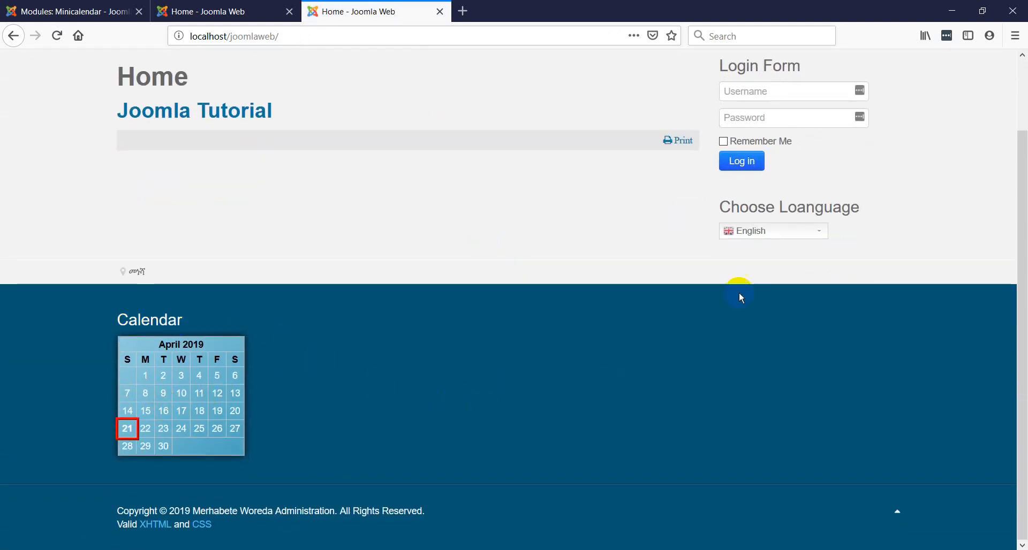
left_click(761, 231)
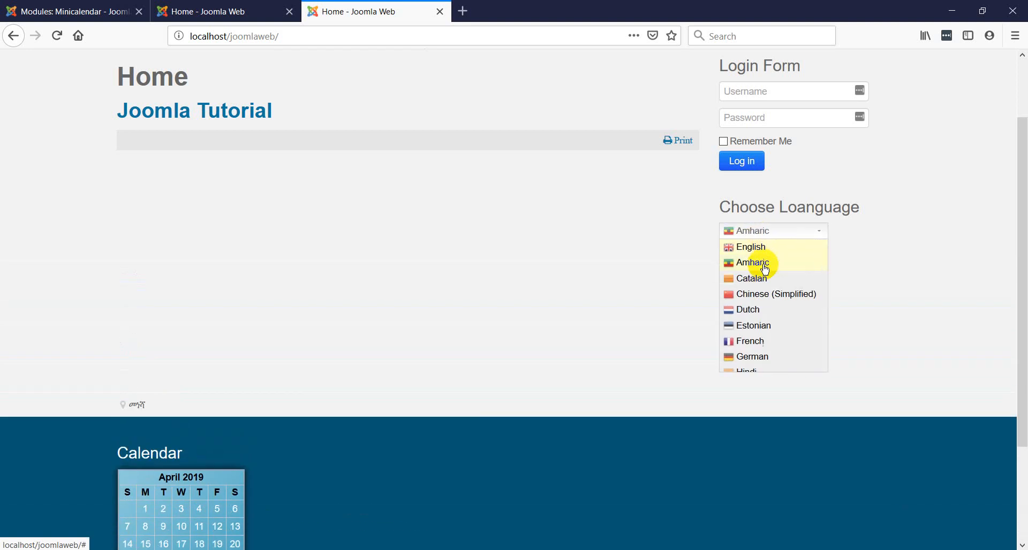
left_click(764, 266)
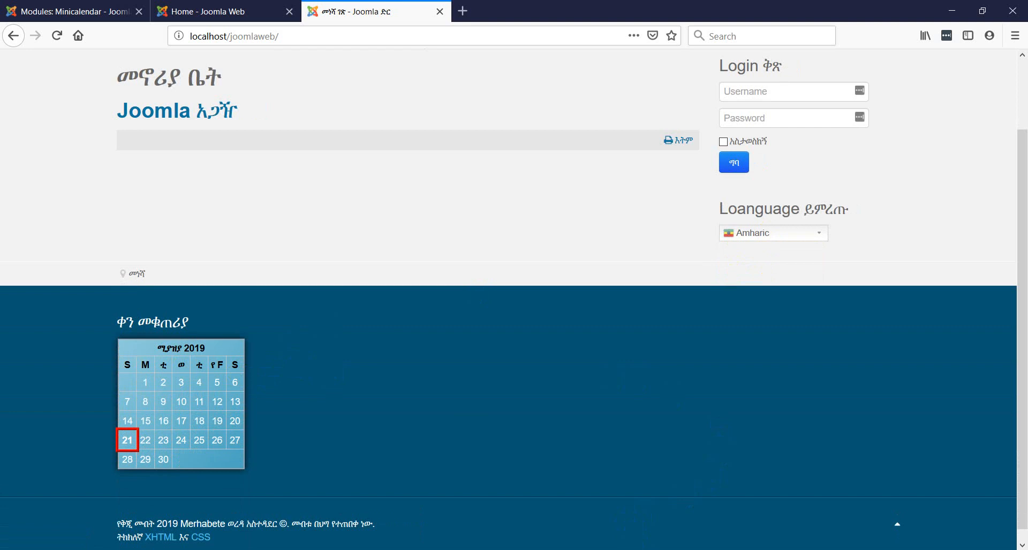
Return to the module administration, and save and close the Calendar module
left_click(214, 13)
left_click(103, 13)
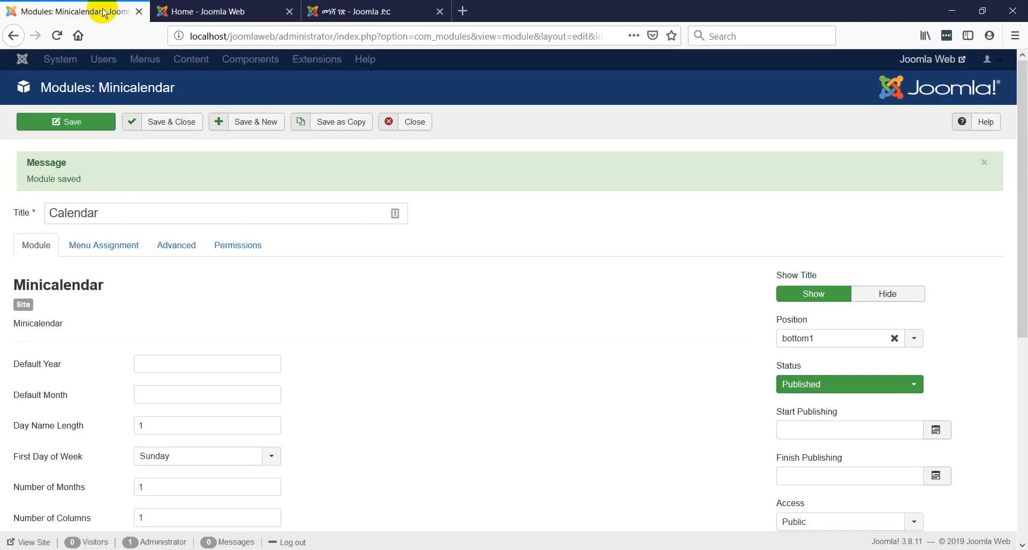
left_click(175, 123)
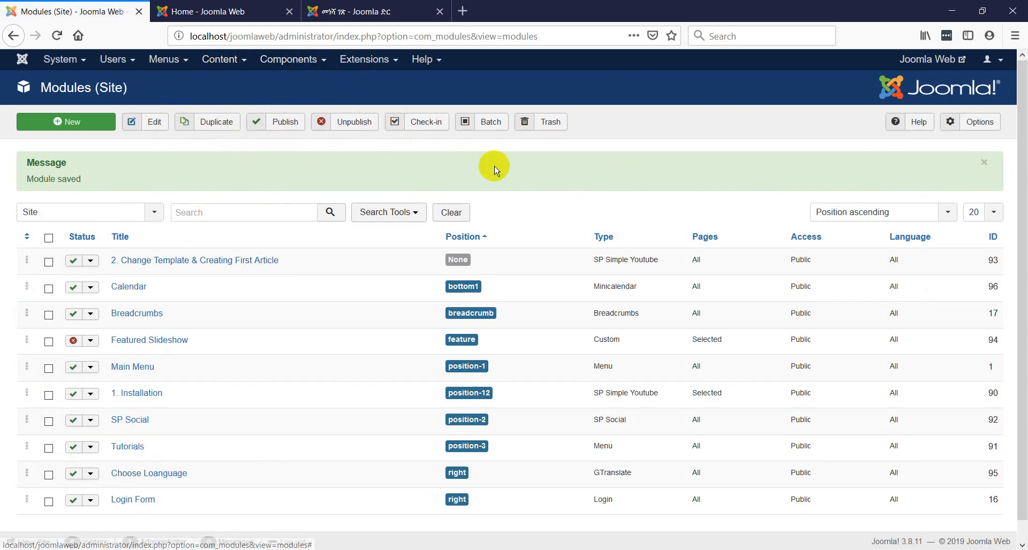
Start a new site module of the Who's Online type
scroll(142, 301, "down", 1)
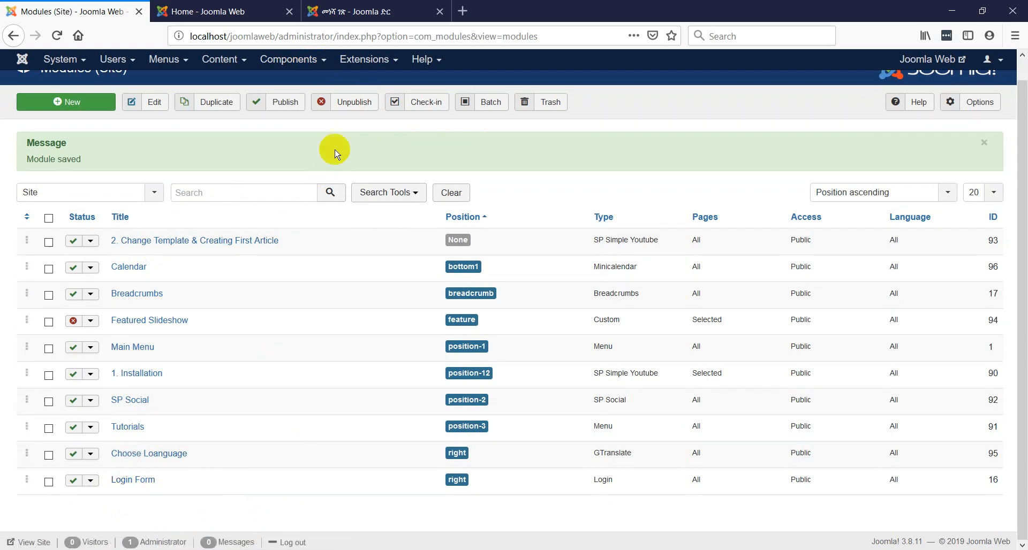
left_click(92, 106)
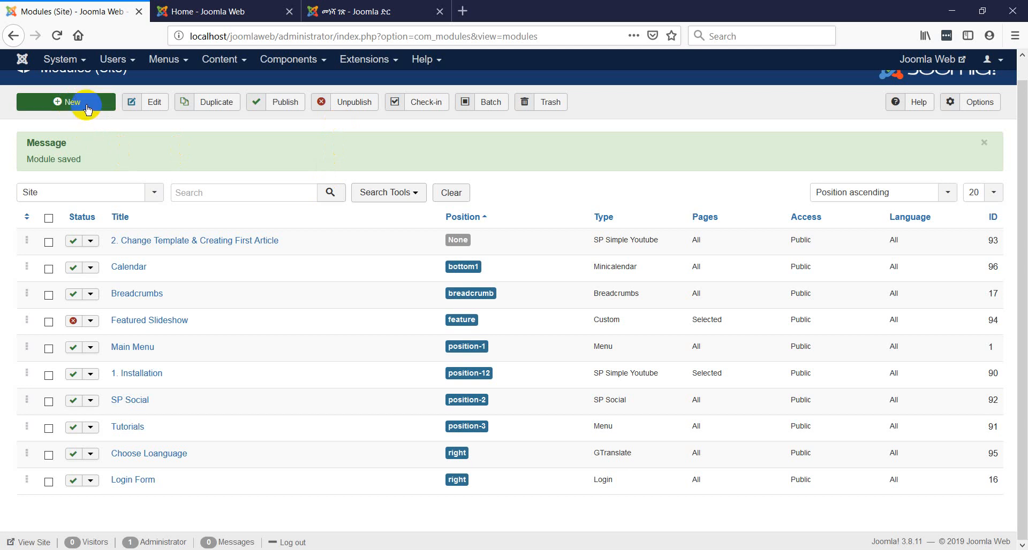
left_click(89, 106)
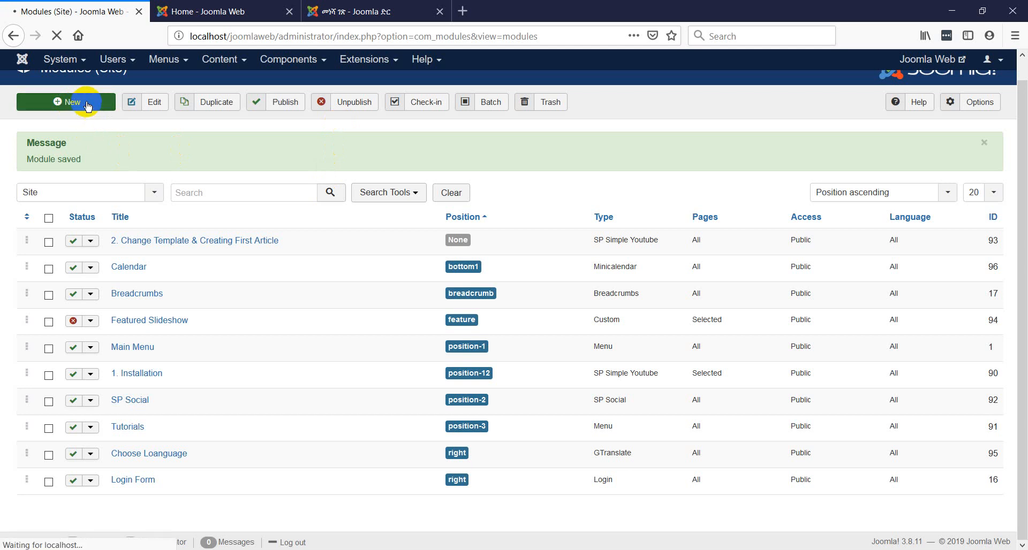
scroll(83, 260, "down", 5)
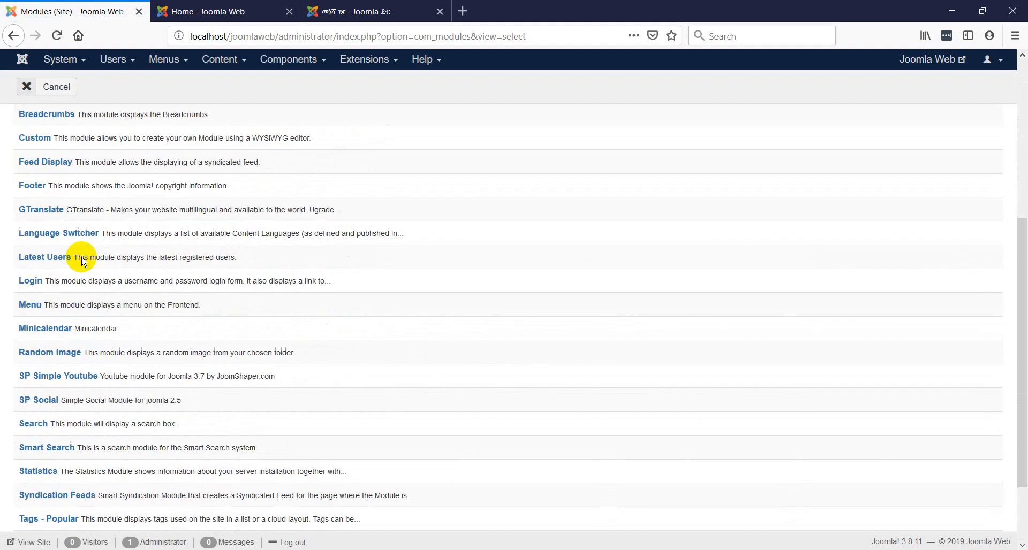
scroll(82, 260, "down", 3)
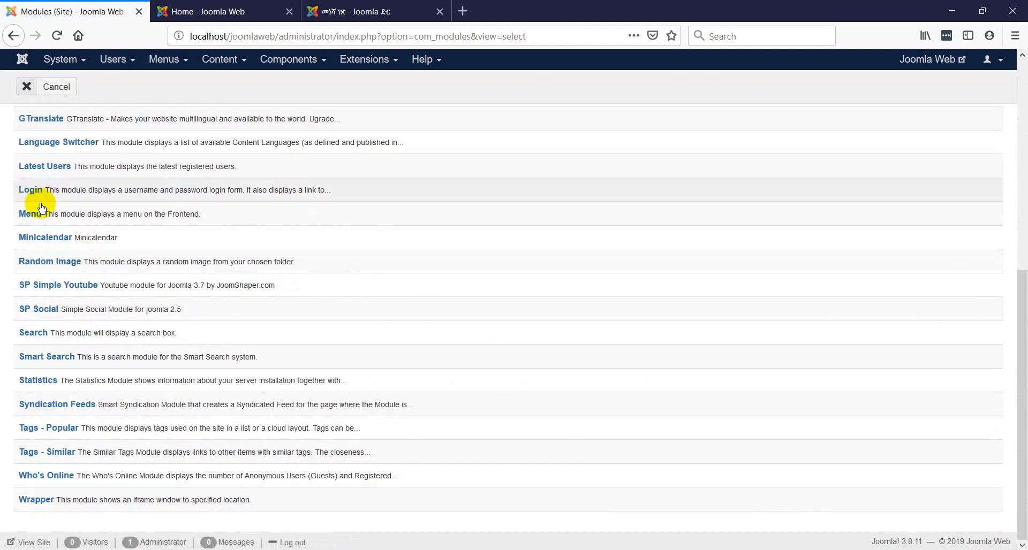
left_click(42, 480)
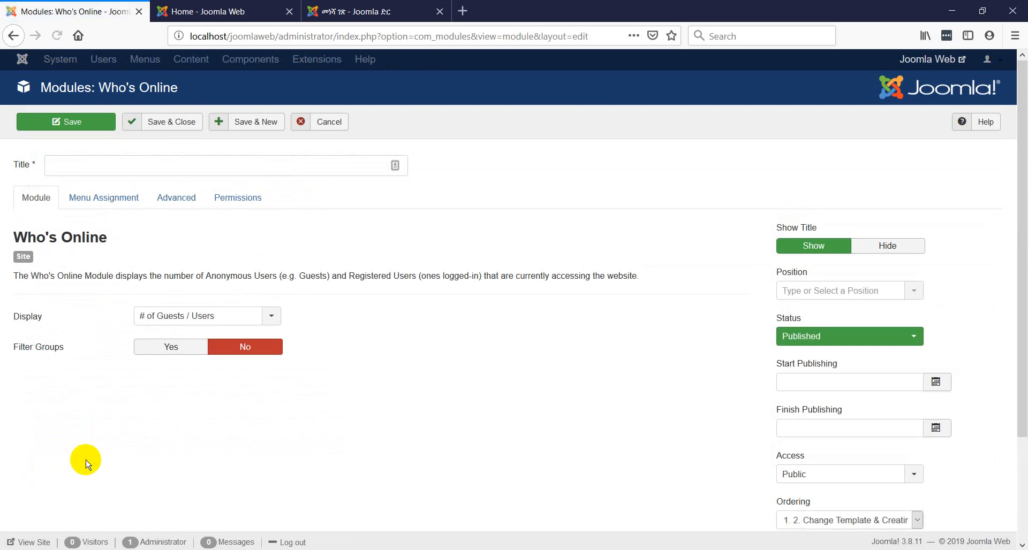
Title the new module Who's Online and check its menu assignment
left_click(101, 165)
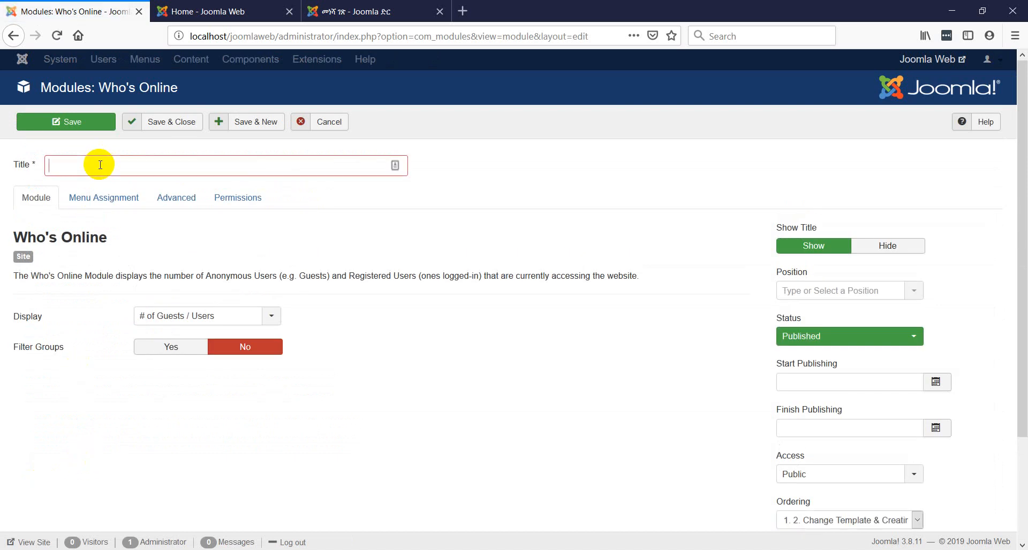
type("Who's Online")
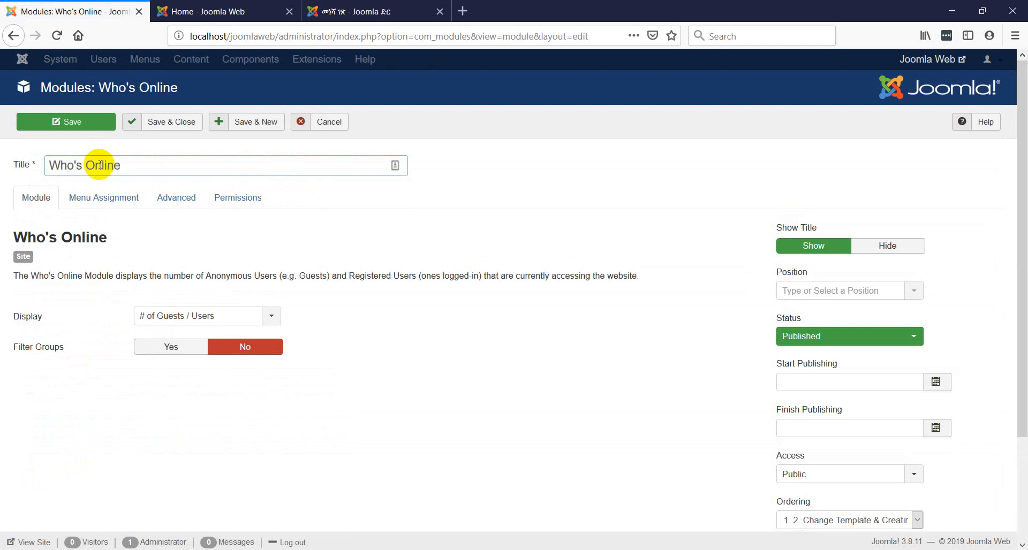
left_click(83, 199)
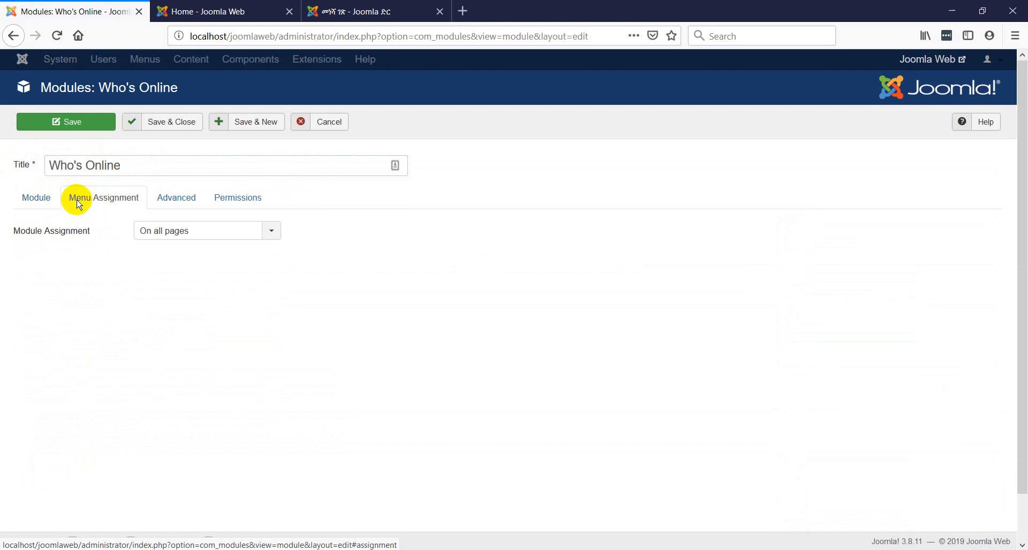
left_click(32, 201)
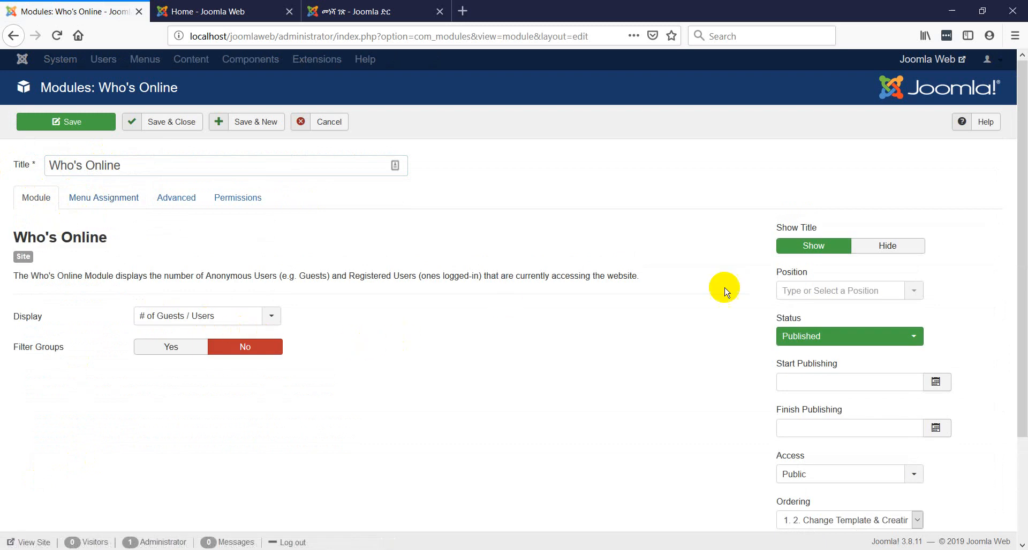
Search the module positions for "bo" and place the Who's Online module in Bottom2
left_click(913, 293)
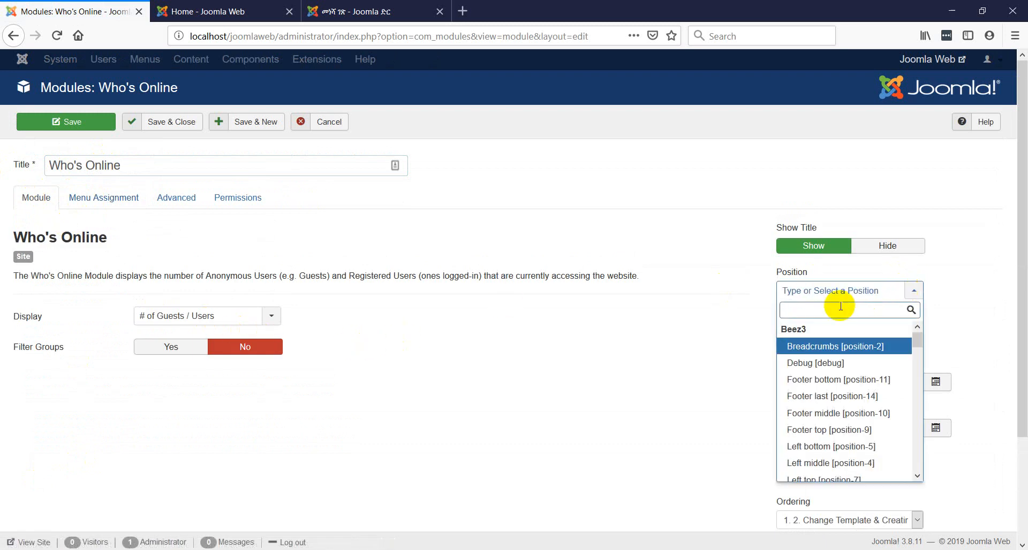
type("bo")
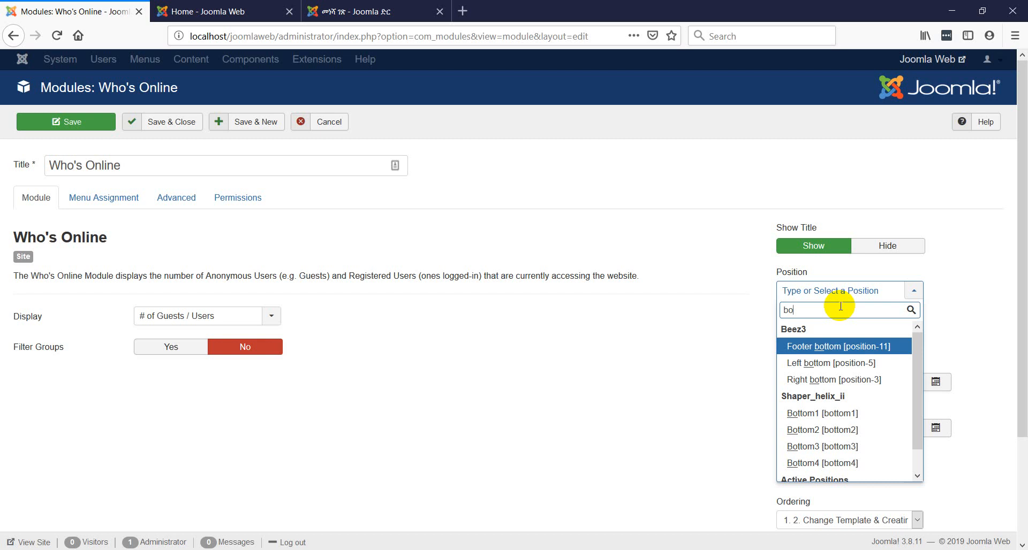
left_click(852, 430)
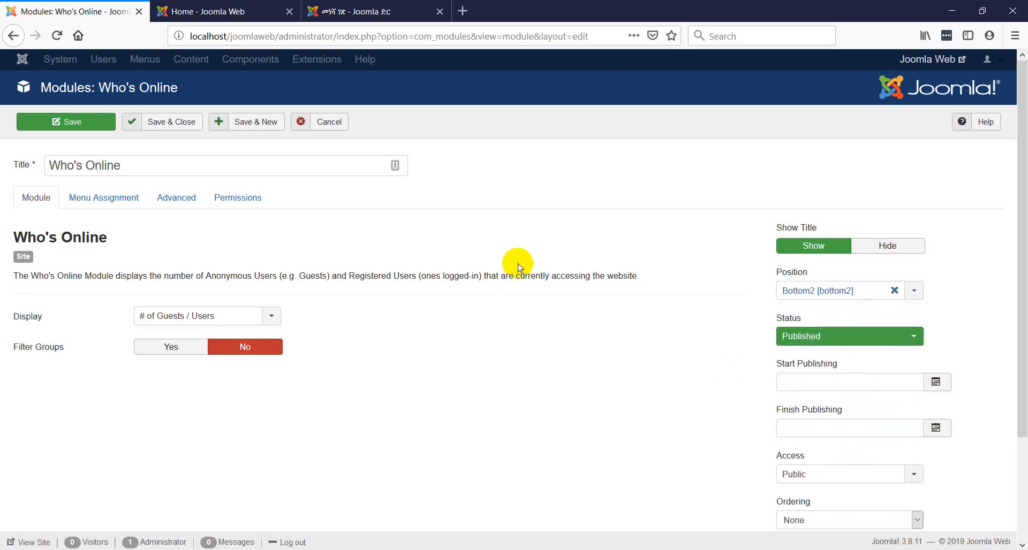
scroll(884, 251, "down", 1)
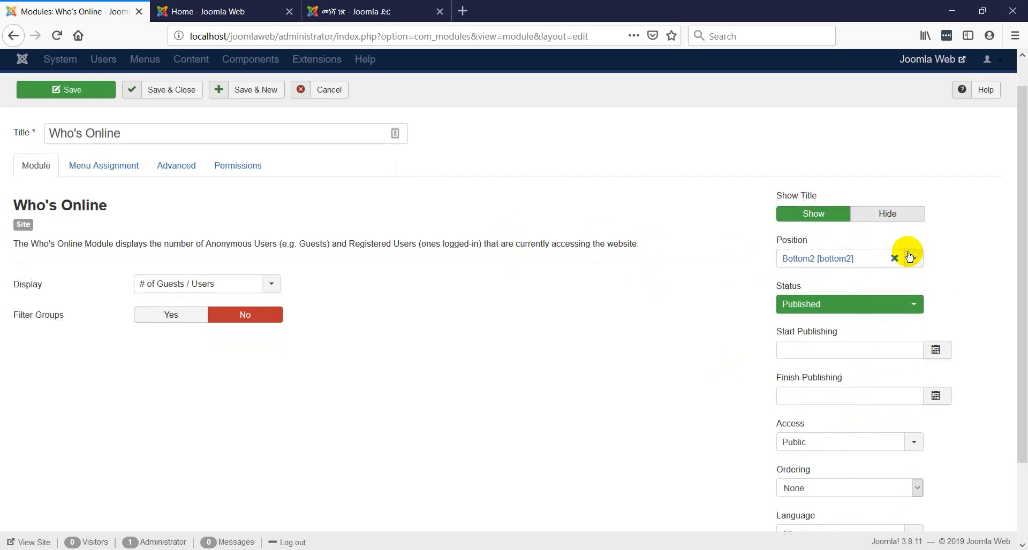
Review the Who's Online module's publishing options and menu assignment, and save and close the module
scroll(889, 289, "down", 3)
scroll(788, 209, "up", 4)
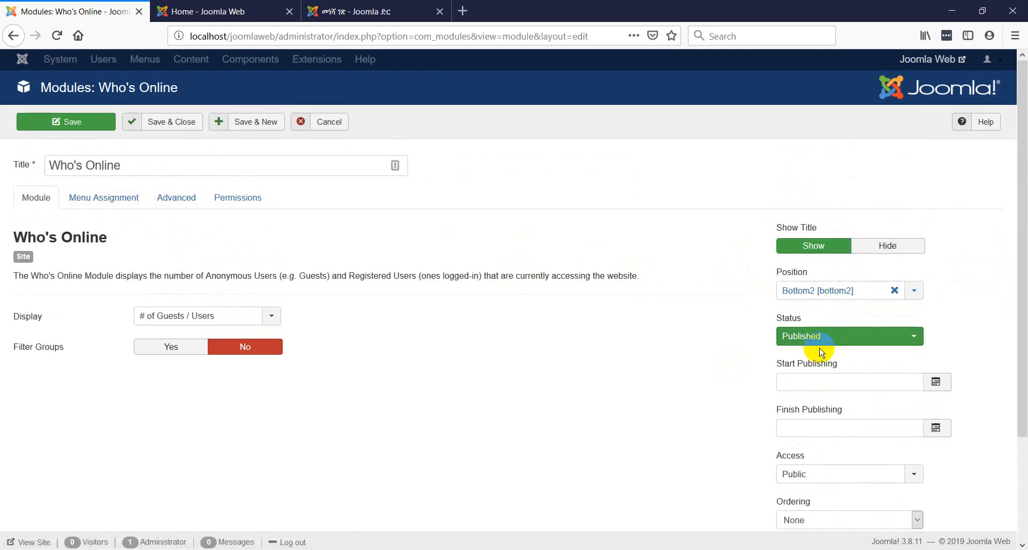
left_click(89, 197)
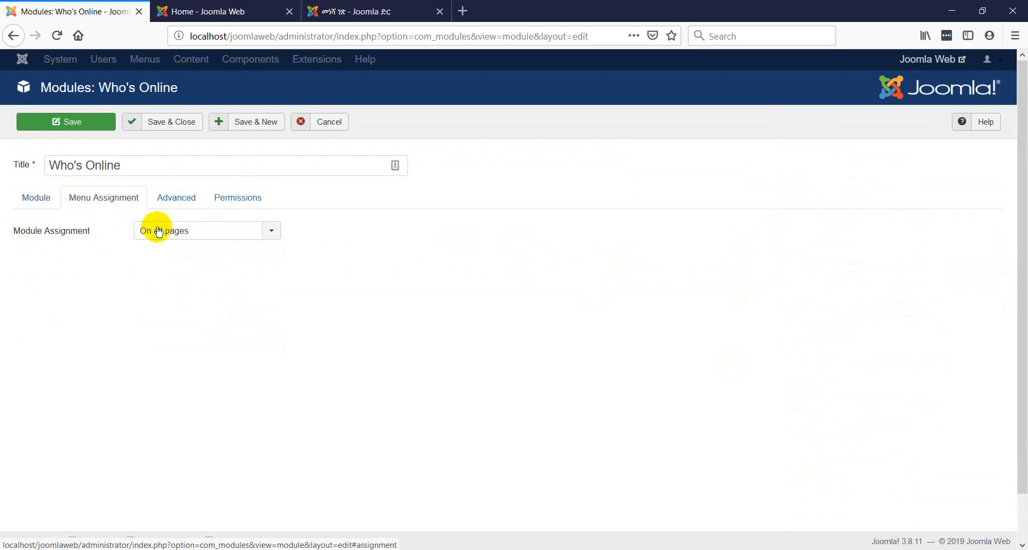
left_click(37, 198)
left_click(168, 123)
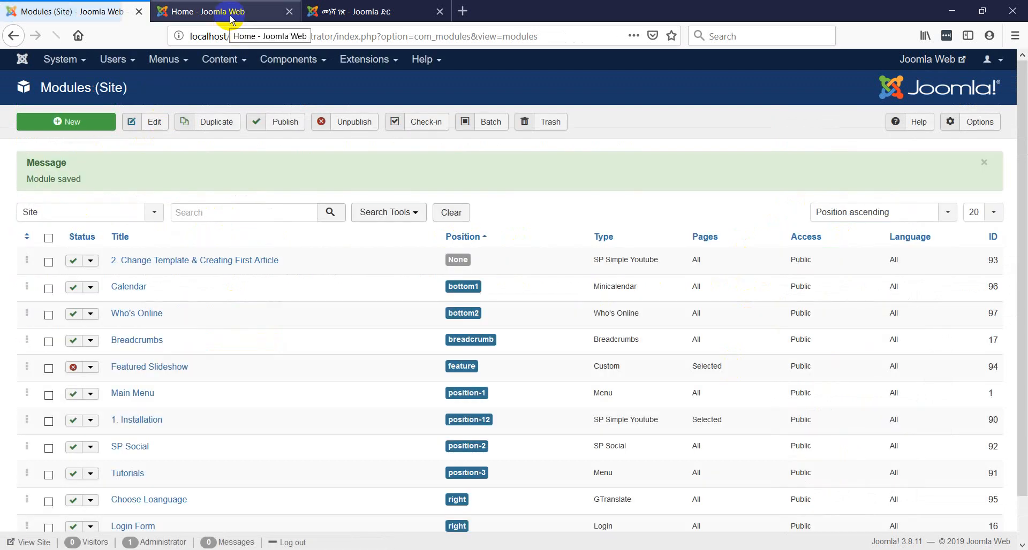
Reload the Amharic version of the site to check the Who's Online module beside the calendar, and return to the module administration
left_click(367, 11)
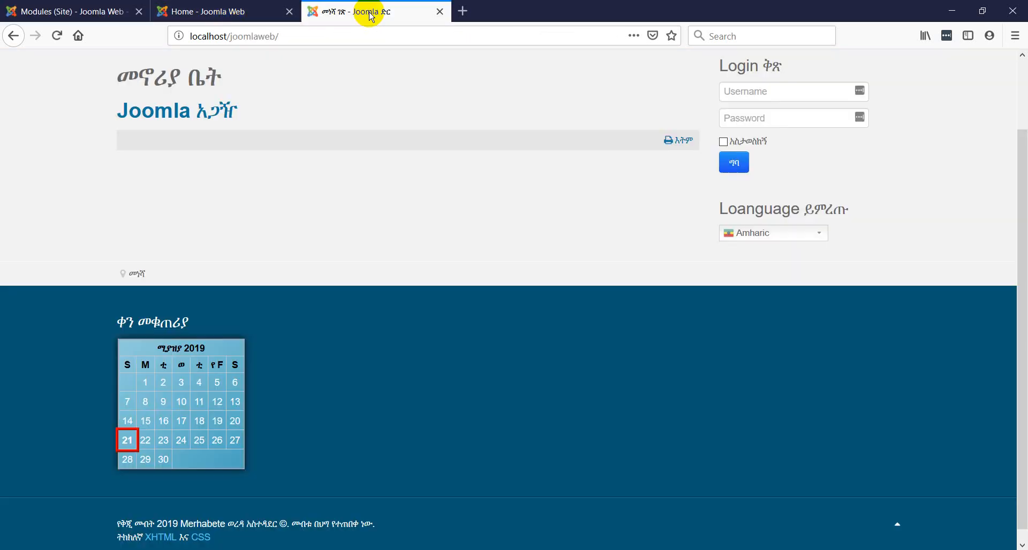
left_click(348, 35)
key("Return")
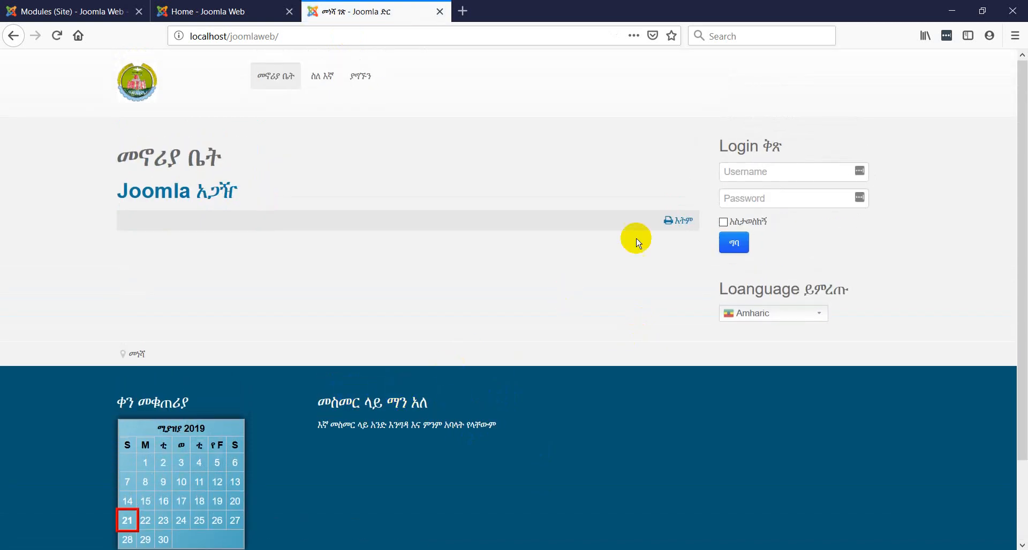
scroll(599, 316, "down", 2)
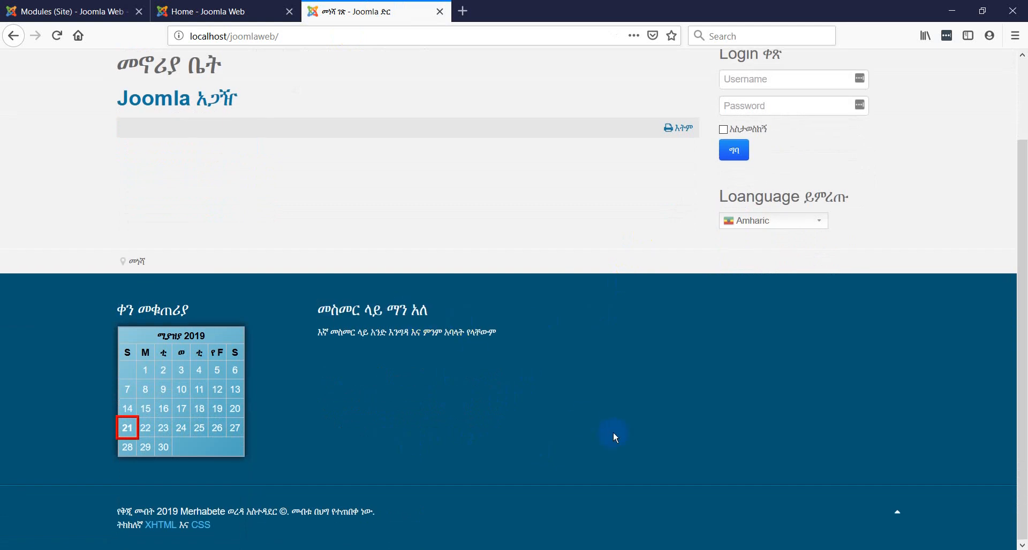
scroll(613, 432, "up", 2)
left_click(114, 20)
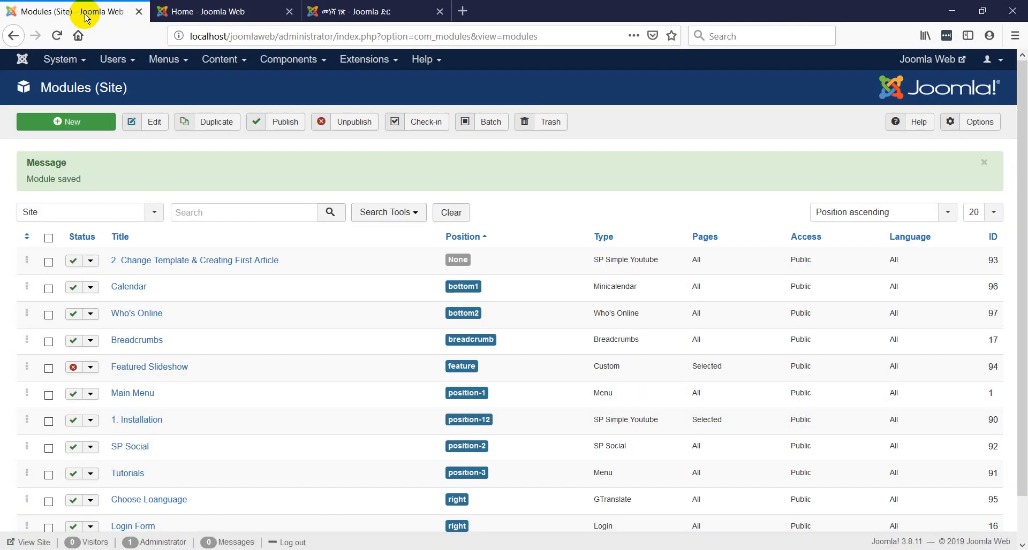